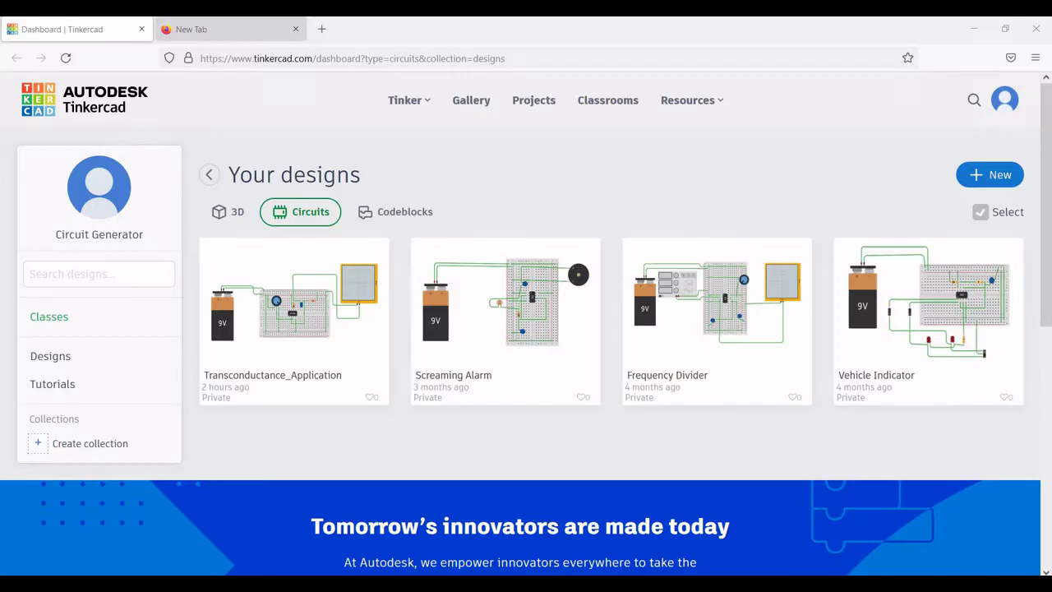
# Display the Circuits designs list, including Transconductance_Application and Screaming Alarm, on the dashboard.
pyautogui.moveTo(371, 275)
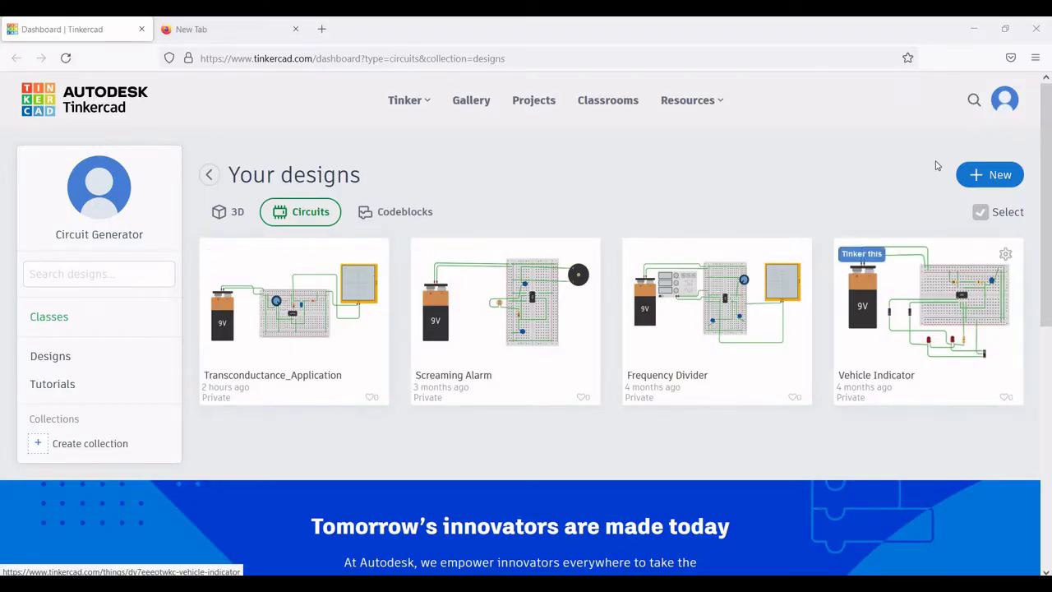
# Create a new blank circuit design using New > Circuit.
pyautogui.click(986, 177)
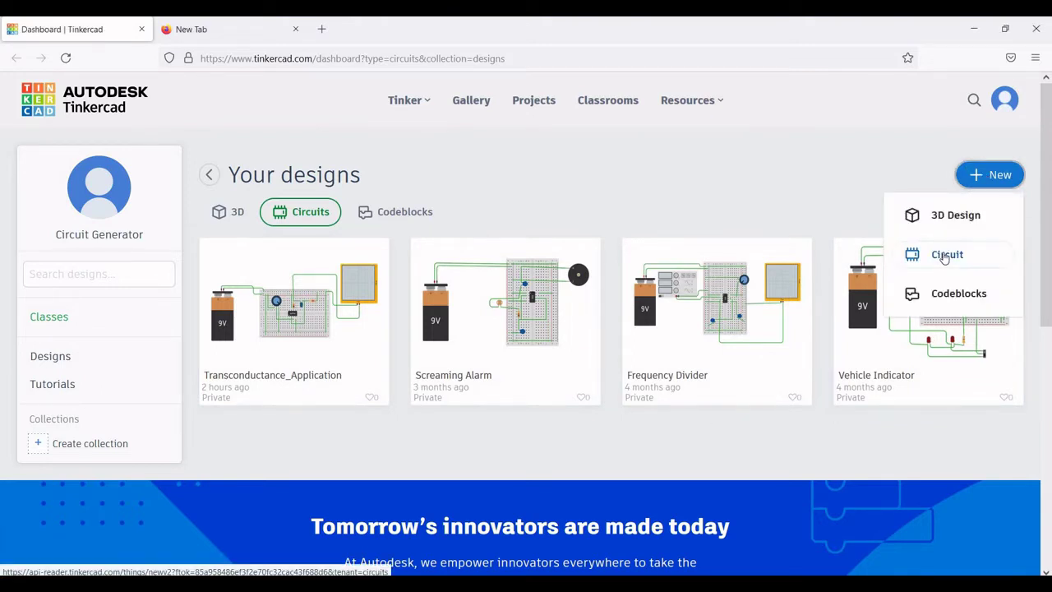
pyautogui.click(945, 256)
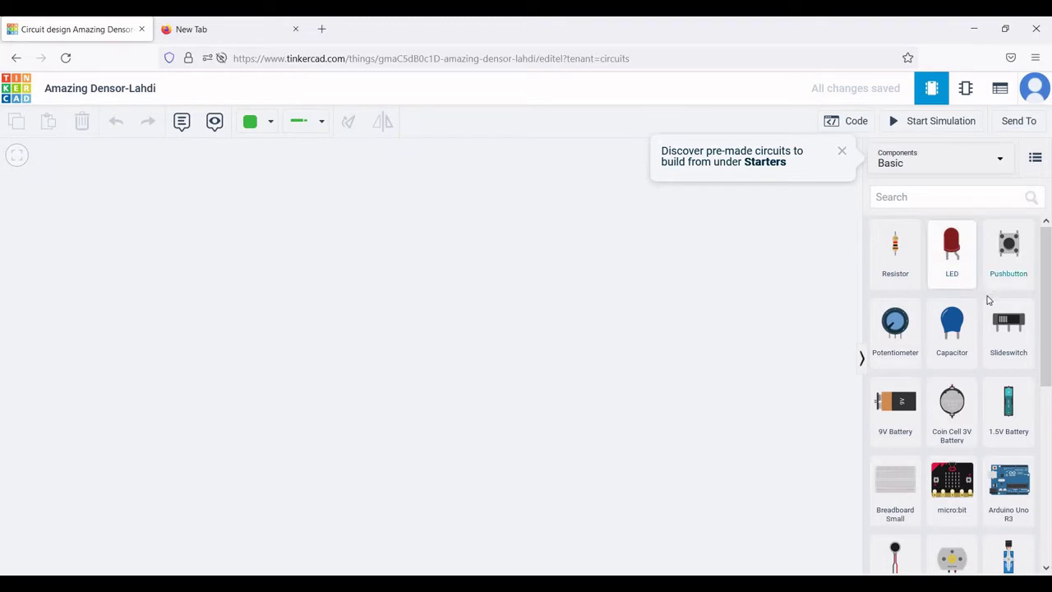
# Place Breadboard Small and seat a 741 op-amp, found by searching 'oper', across its centre gap.
pyautogui.click(906, 200)
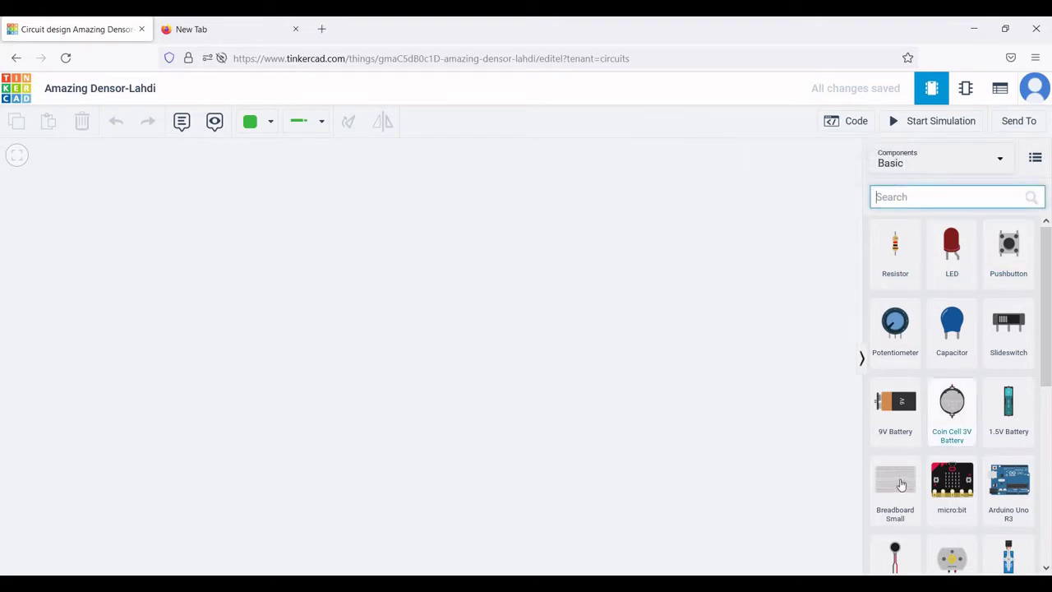
pyautogui.moveTo(900, 485); pyautogui.dragTo(448, 356)
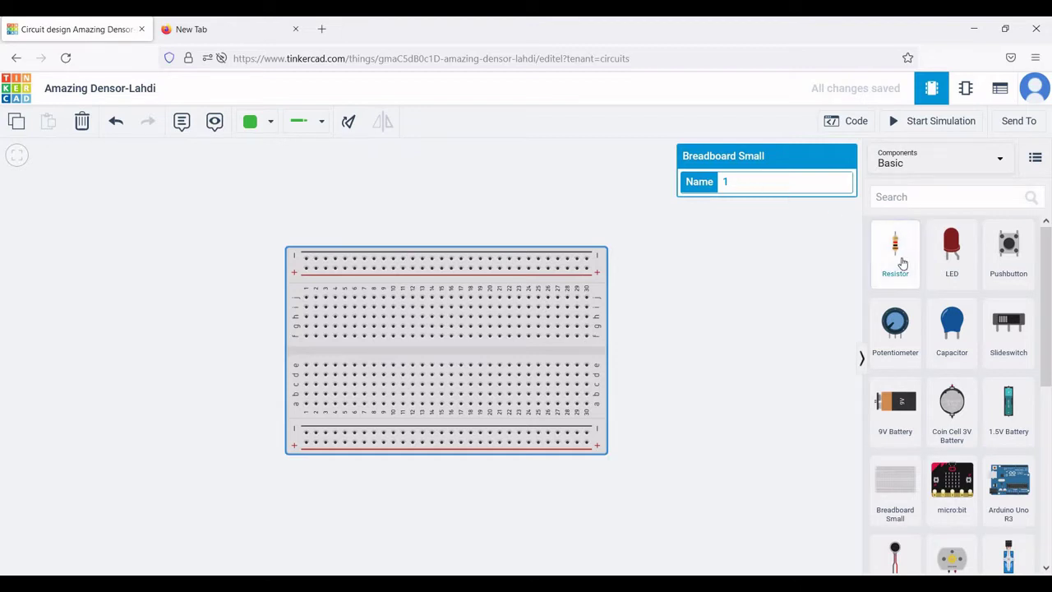
pyautogui.click(908, 197)
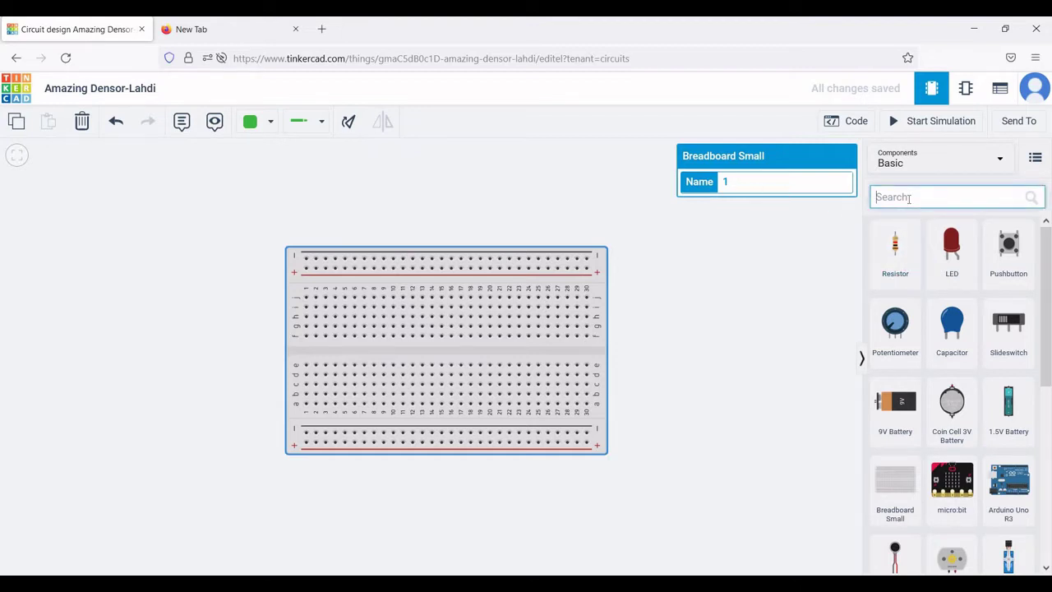
pyautogui.write('oper')
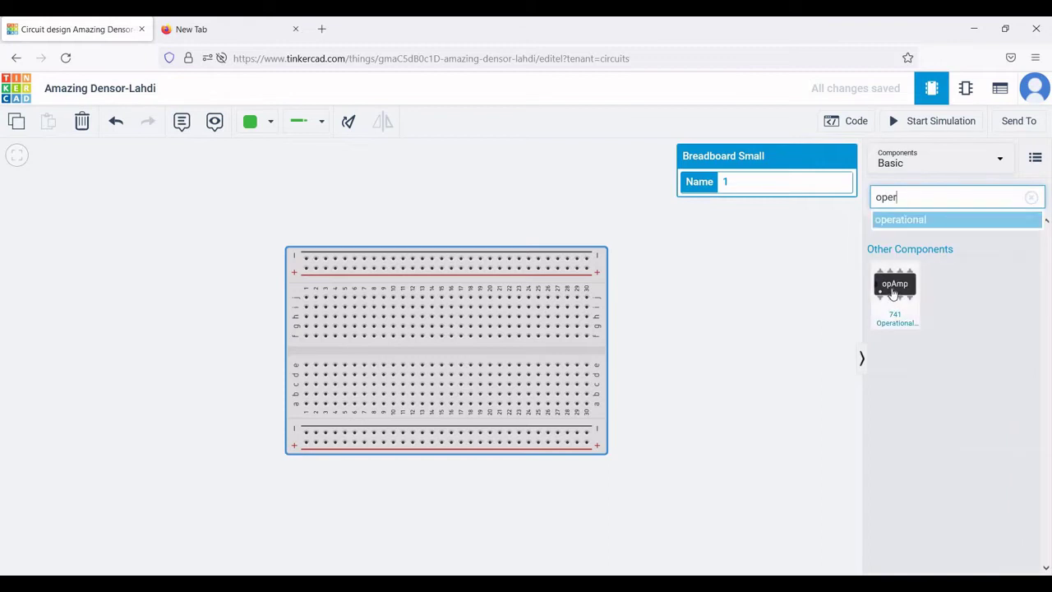
pyautogui.moveTo(894, 294); pyautogui.dragTo(432, 352)
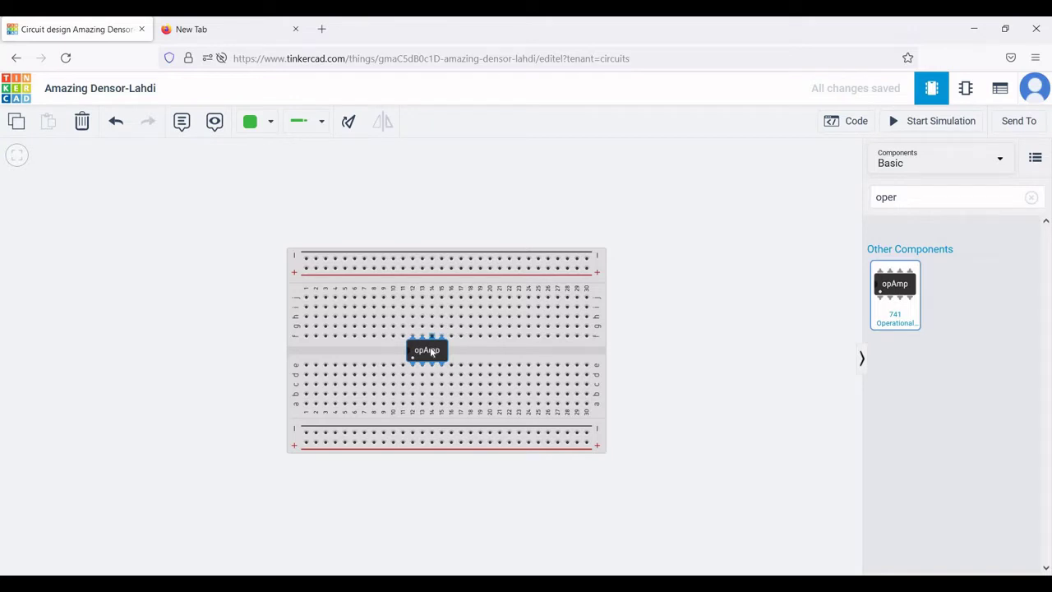
pyautogui.moveTo(432, 352); pyautogui.dragTo(432, 352)
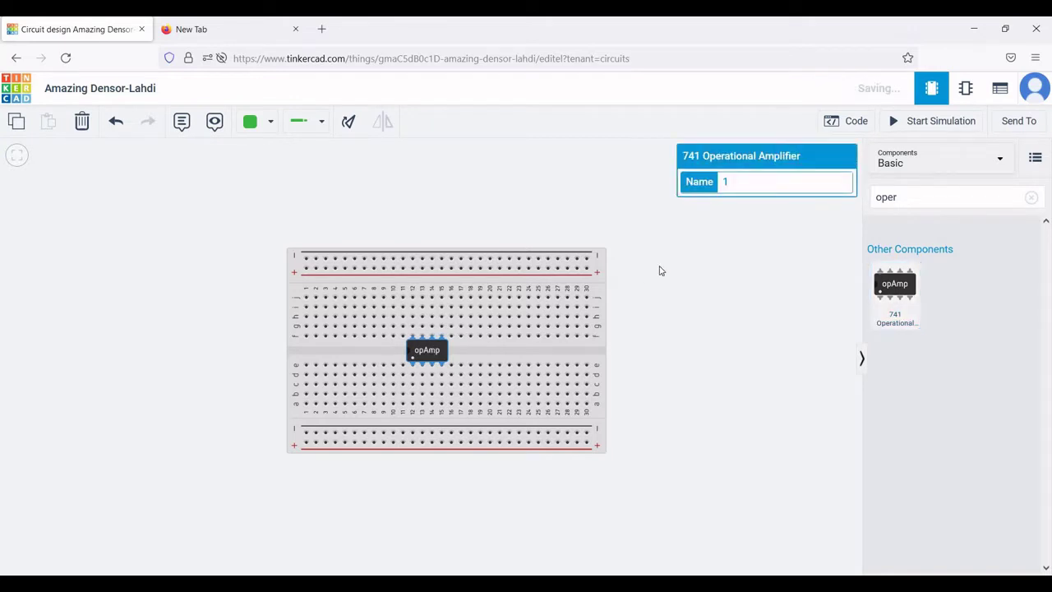
pyautogui.click(1032, 197)
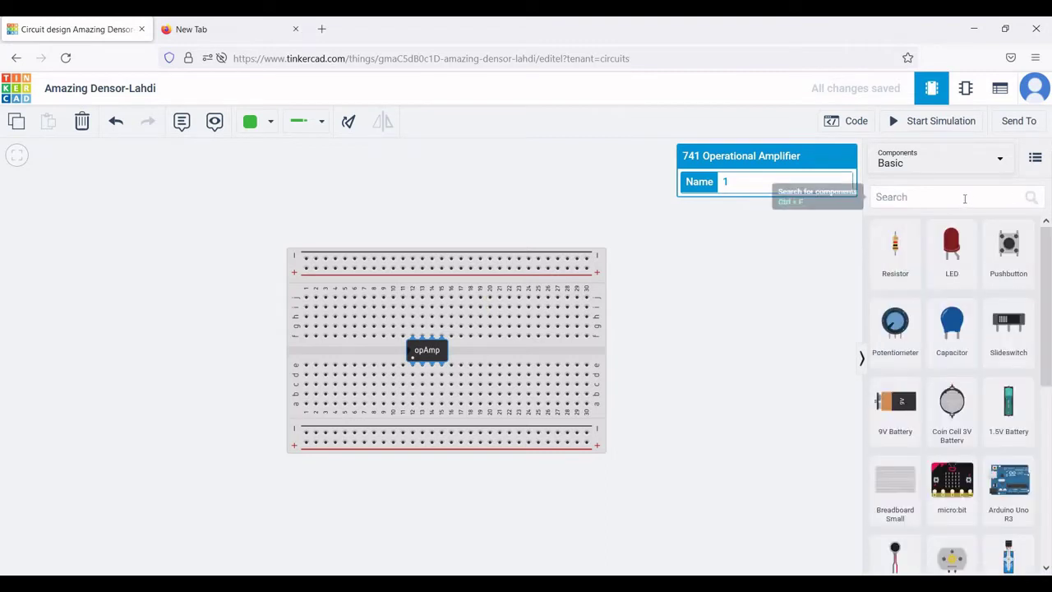
# Add a 10k potentiometer to the breadboard's upper half and place a 9V battery beside it.
pyautogui.click(965, 198)
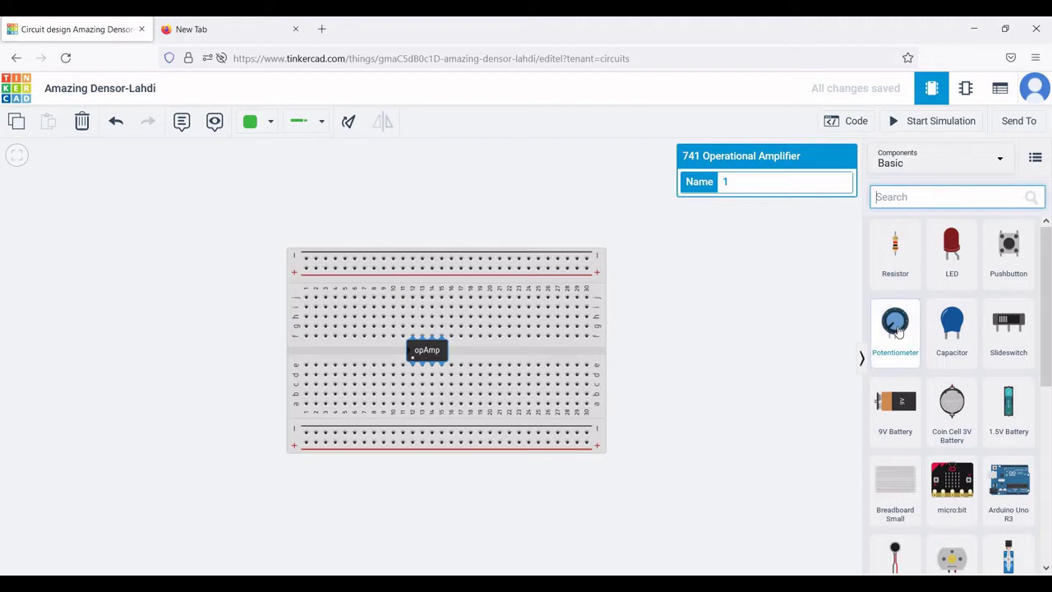
pyautogui.moveTo(896, 328); pyautogui.dragTo(355, 331)
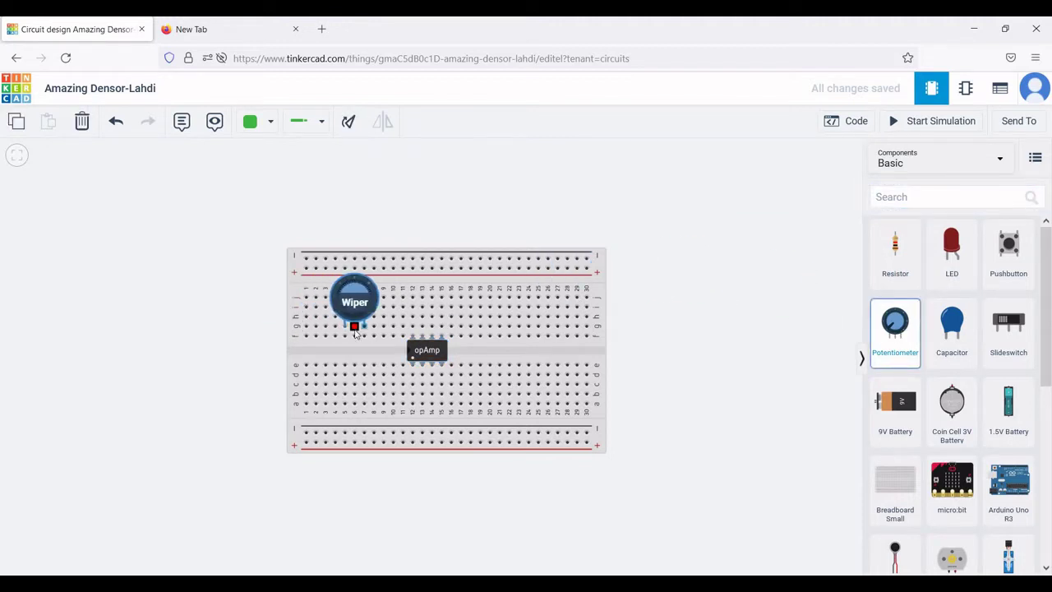
pyautogui.moveTo(355, 331); pyautogui.dragTo(345, 330)
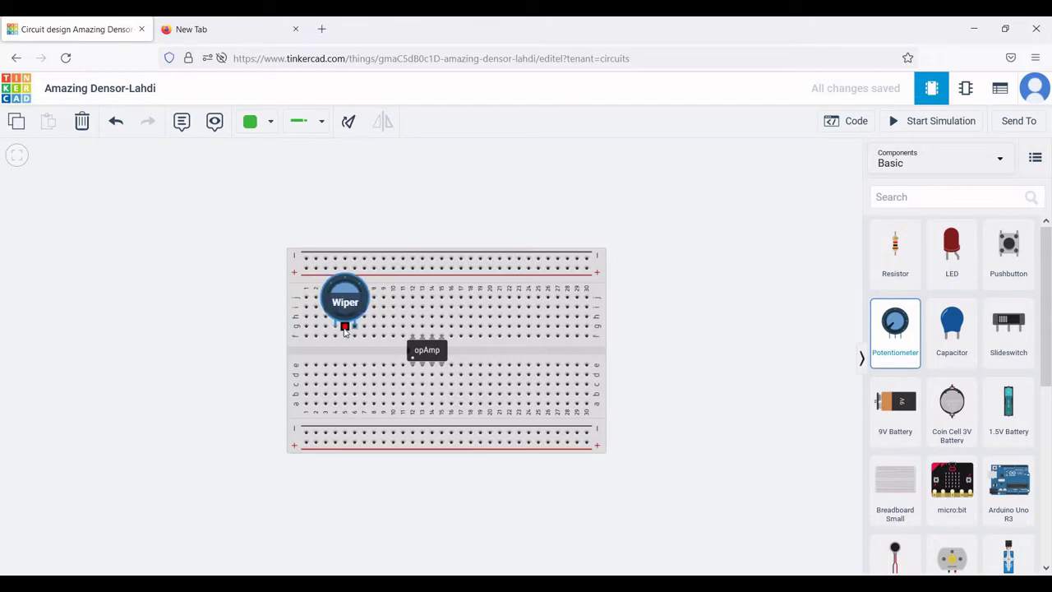
pyautogui.click(346, 330)
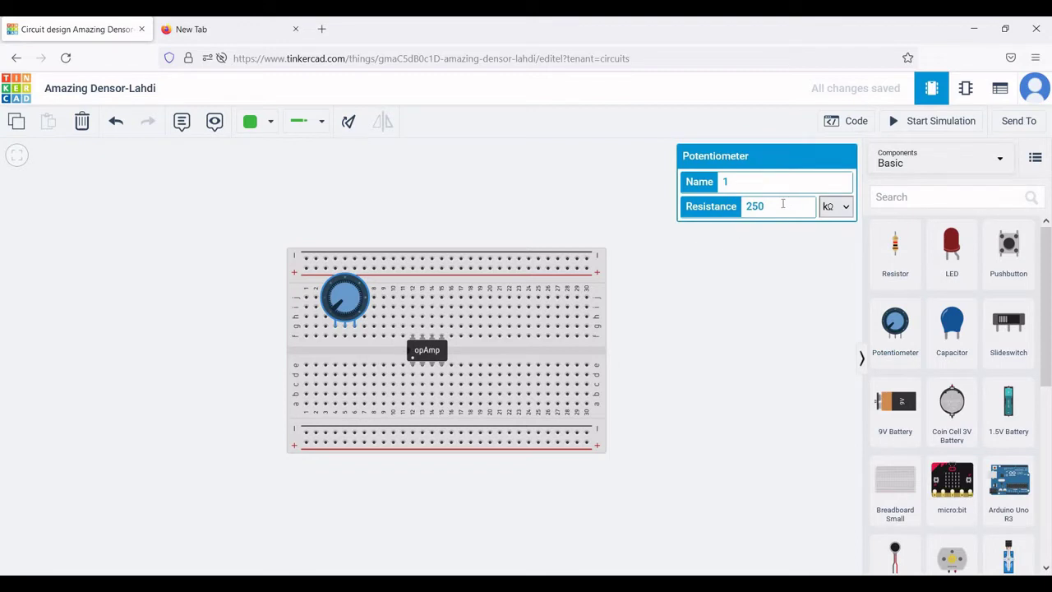
pyautogui.moveTo(777, 206); pyautogui.dragTo(741, 211)
pyautogui.write('10k')
pyautogui.click(785, 266)
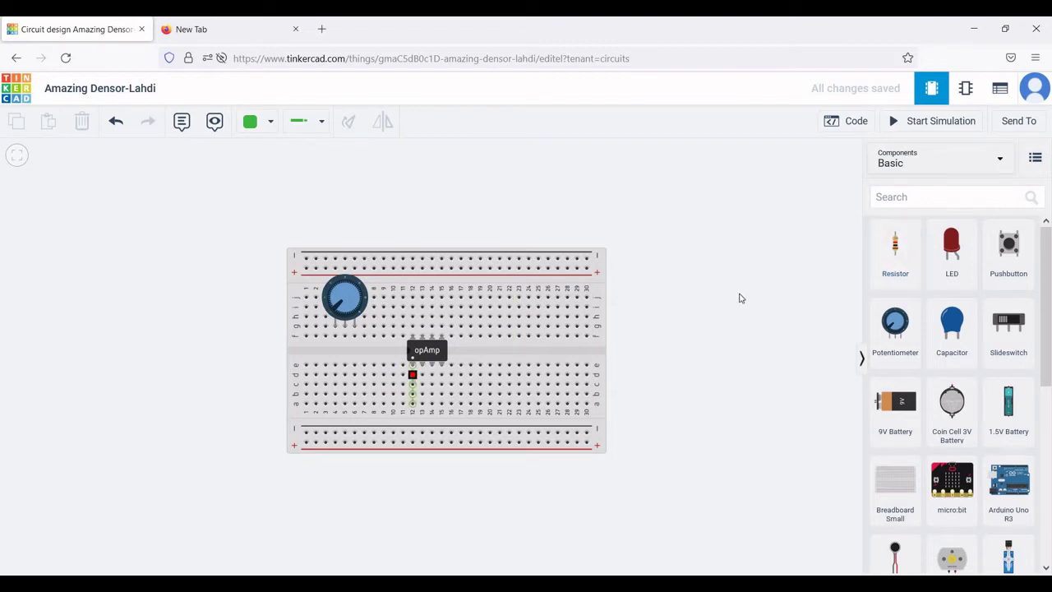
pyautogui.moveTo(897, 415); pyautogui.dragTo(90, 251)
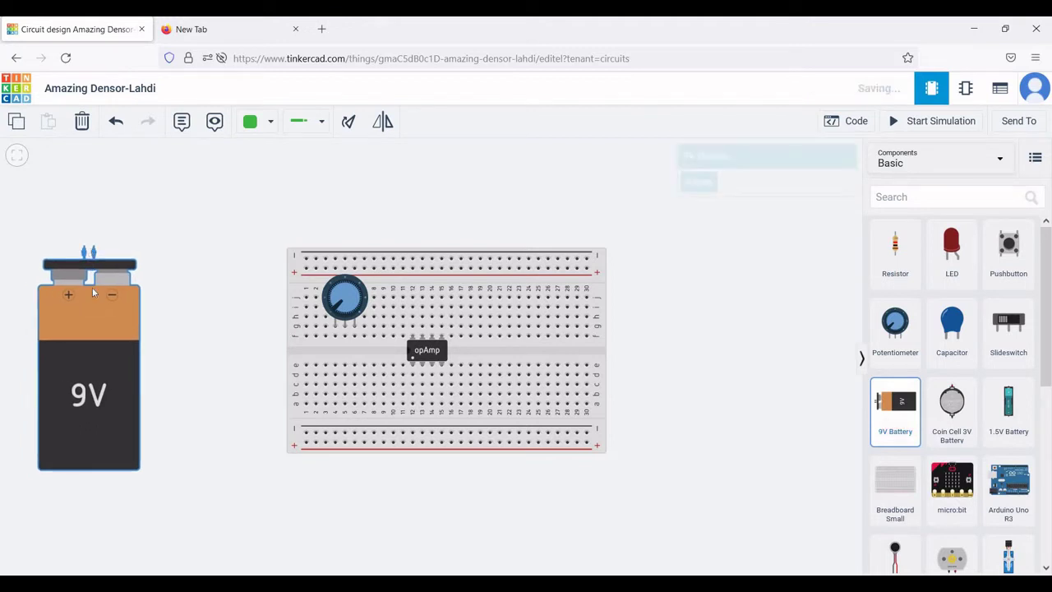
# Wire the 9V battery's positive terminal to the breadboard's top positive rail.
pyautogui.click(758, 290)
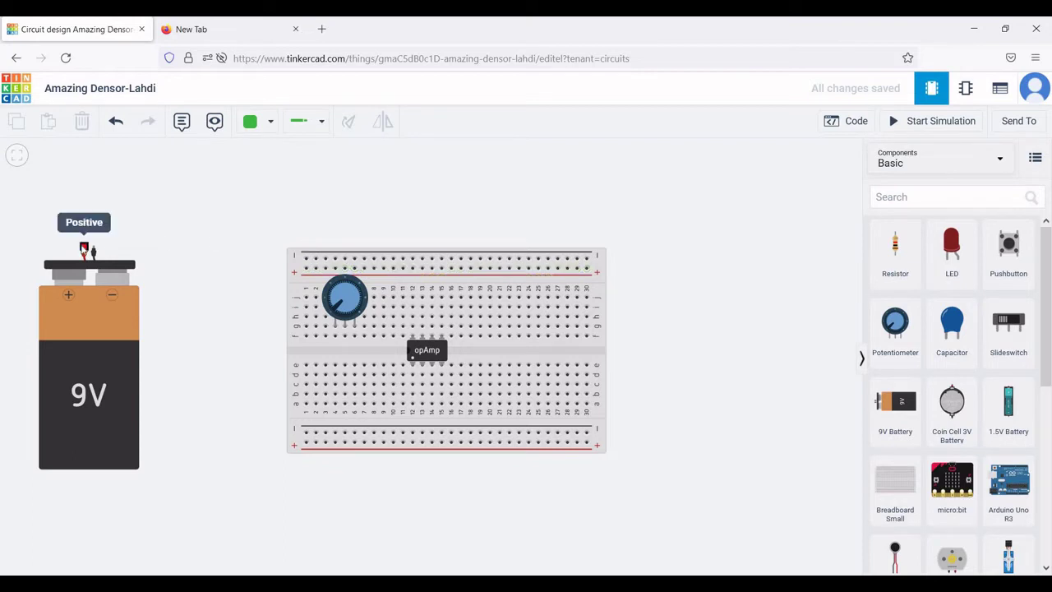
pyautogui.click(83, 248)
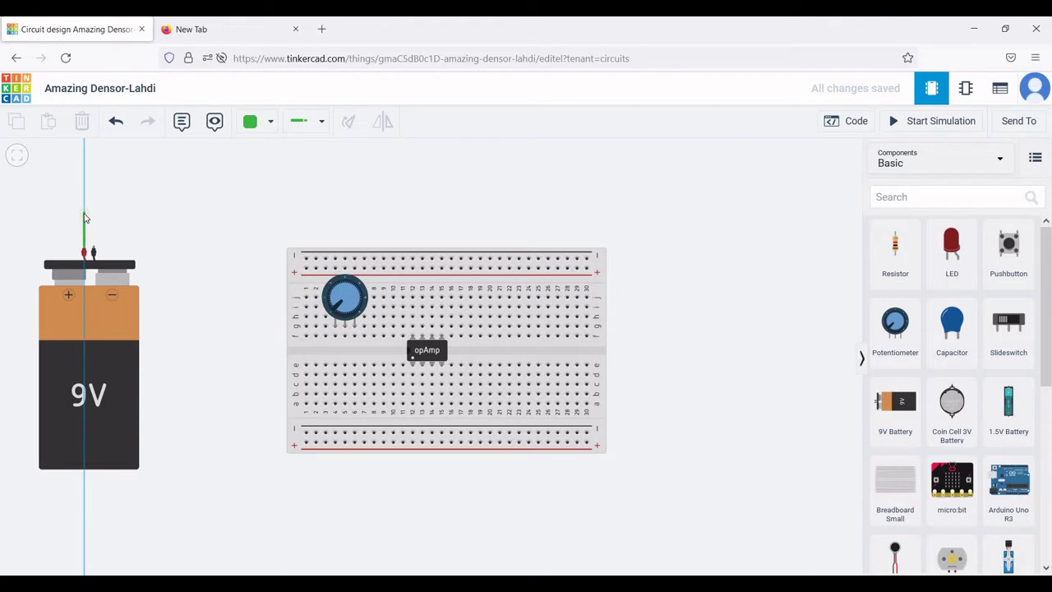
pyautogui.click(85, 208)
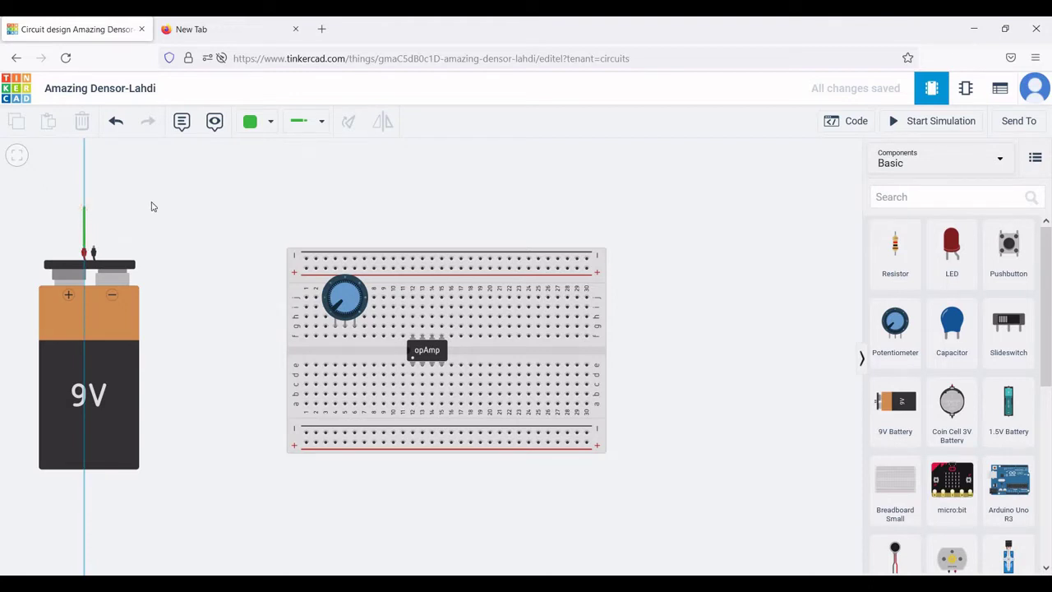
pyautogui.click(248, 208)
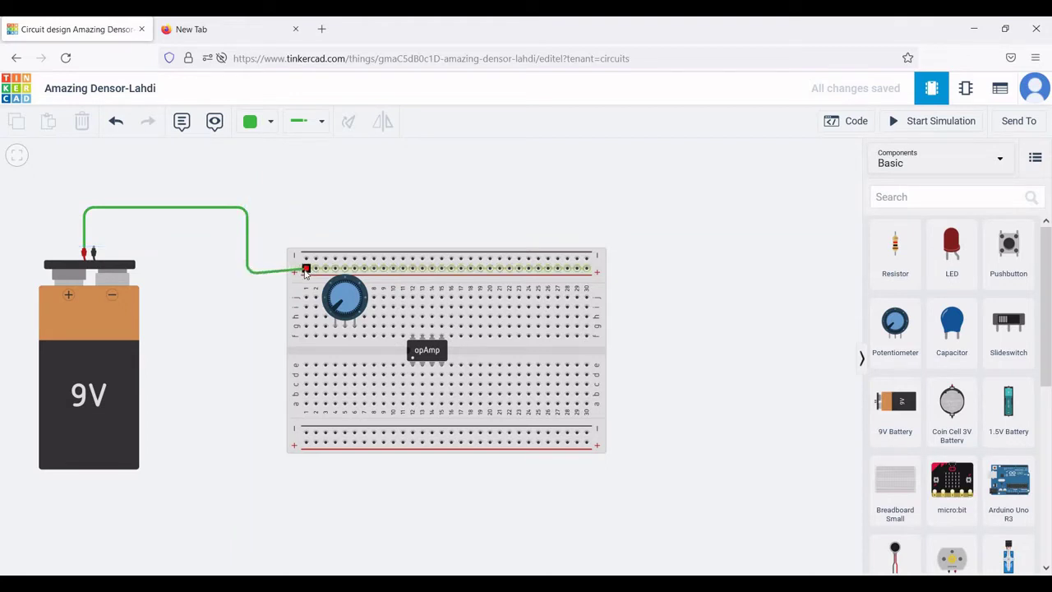
pyautogui.click(305, 271)
# Wire the battery's negative terminal to the breadboard's top negative rail.
pyautogui.click(95, 247)
pyautogui.click(93, 229)
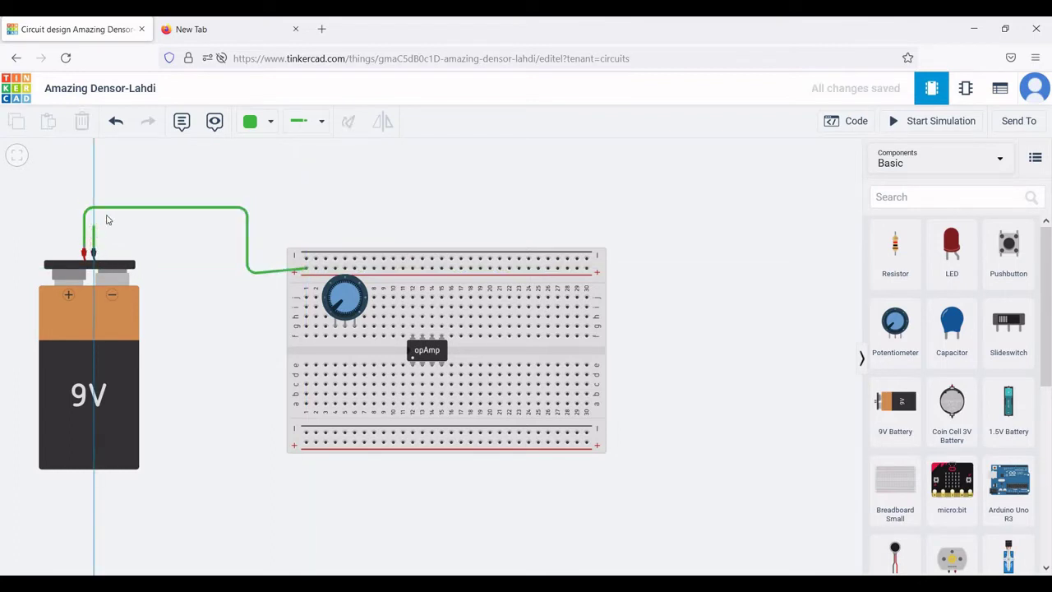
pyautogui.click(305, 229)
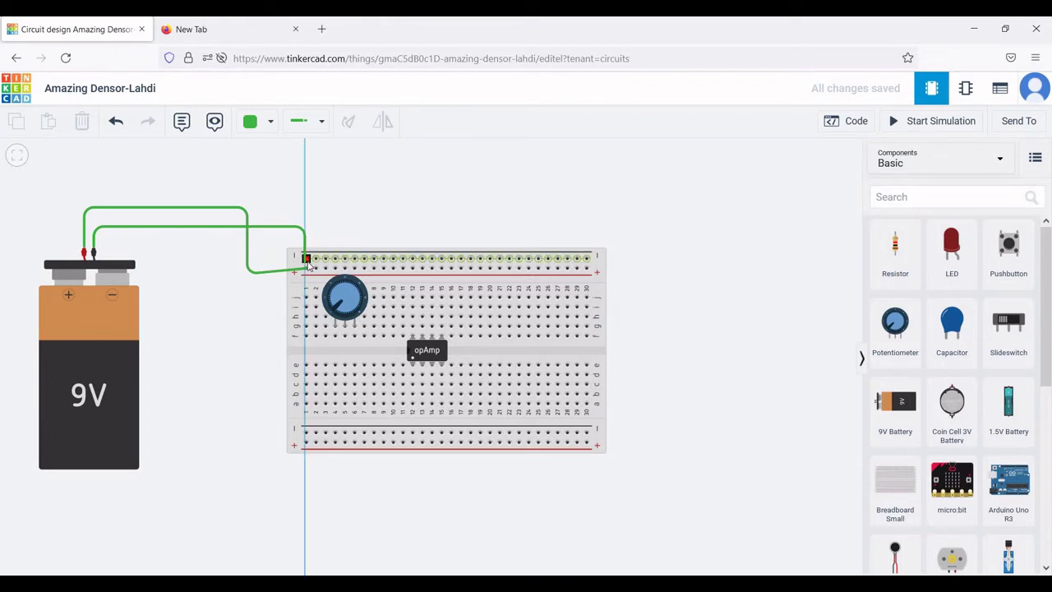
pyautogui.click(307, 260)
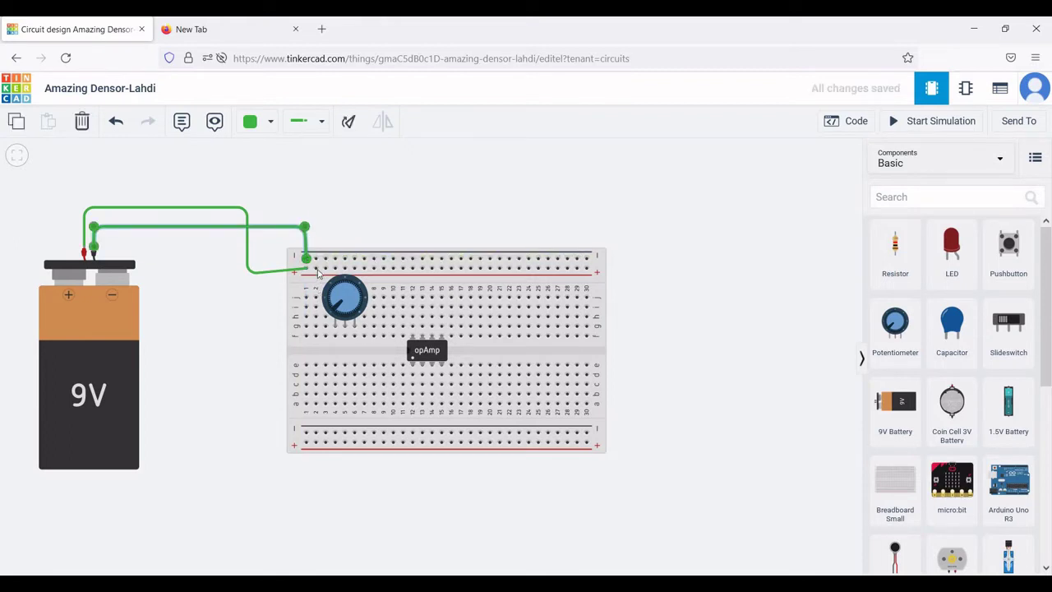
# Jumper both top power rails down to the bottom rails at the breadboard's right end.
pyautogui.click(587, 273)
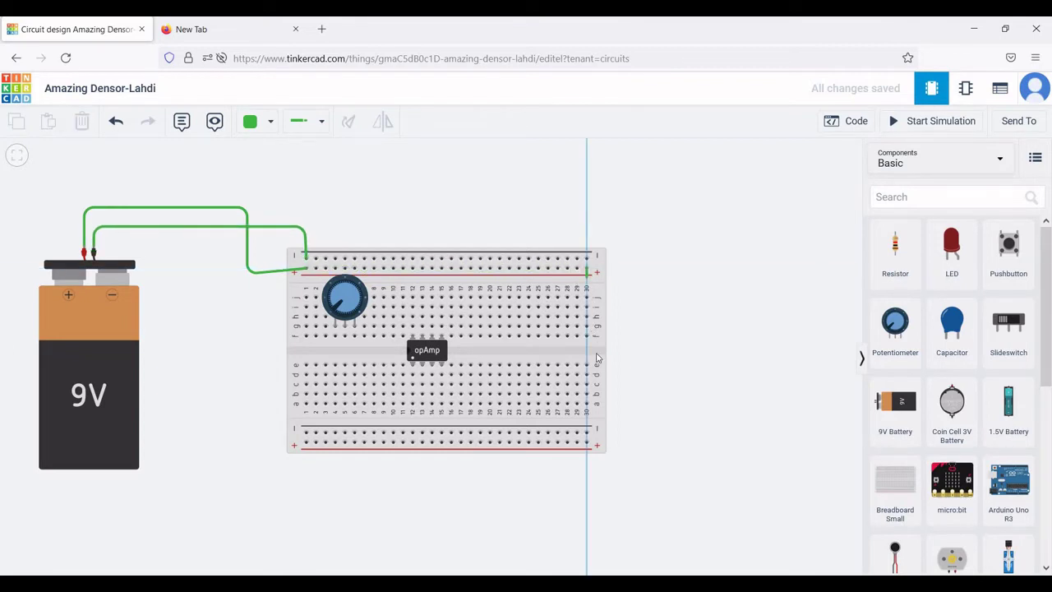
pyautogui.click(587, 444)
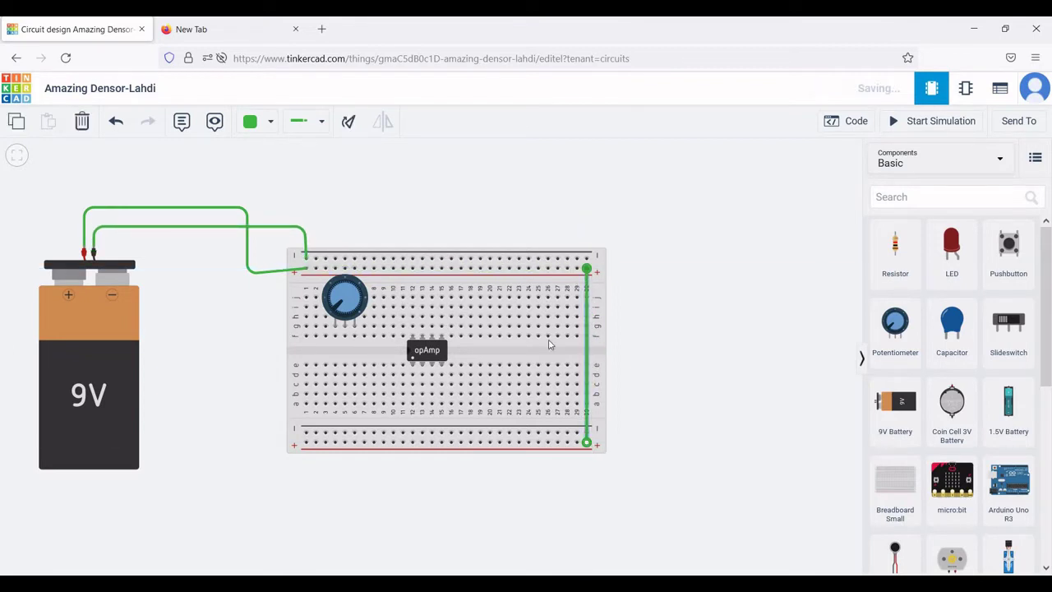
pyautogui.click(577, 259)
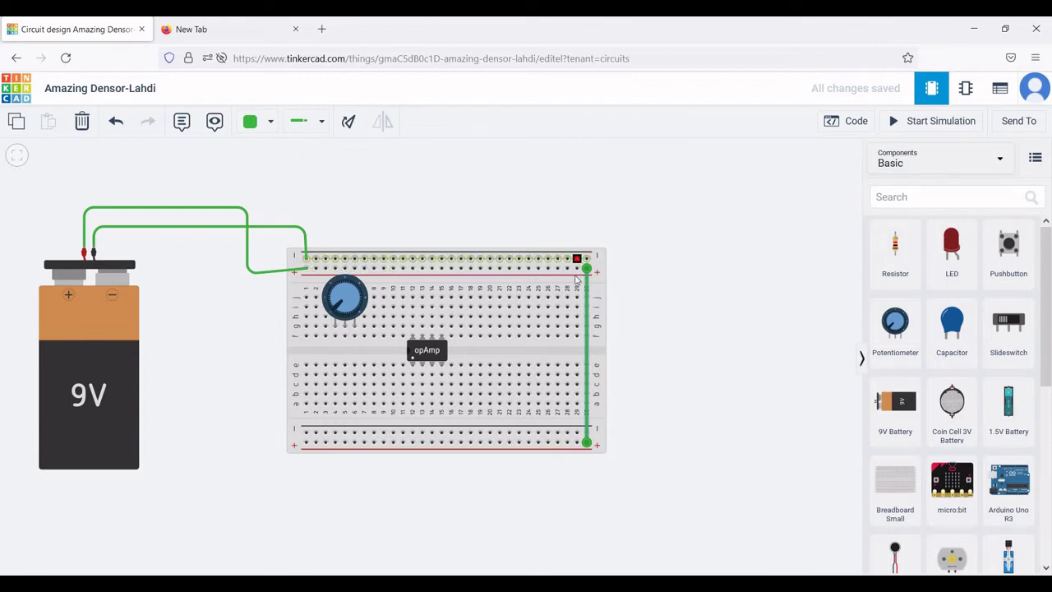
pyautogui.click(577, 433)
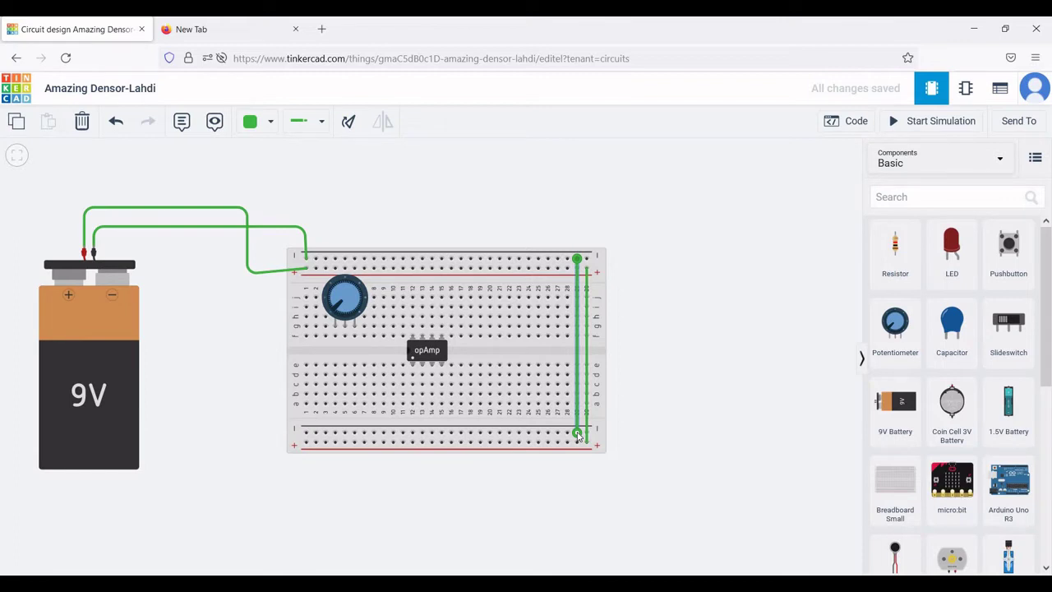
# Wire the potentiometer's Terminal 1 to the top power rail.
pyautogui.click(334, 328)
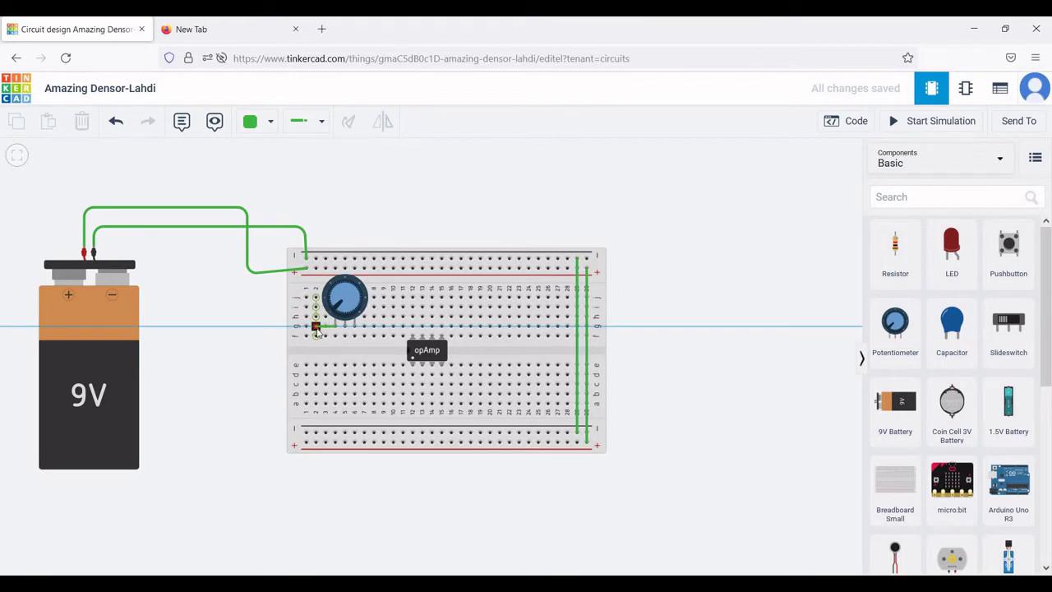
pyautogui.click(316, 327)
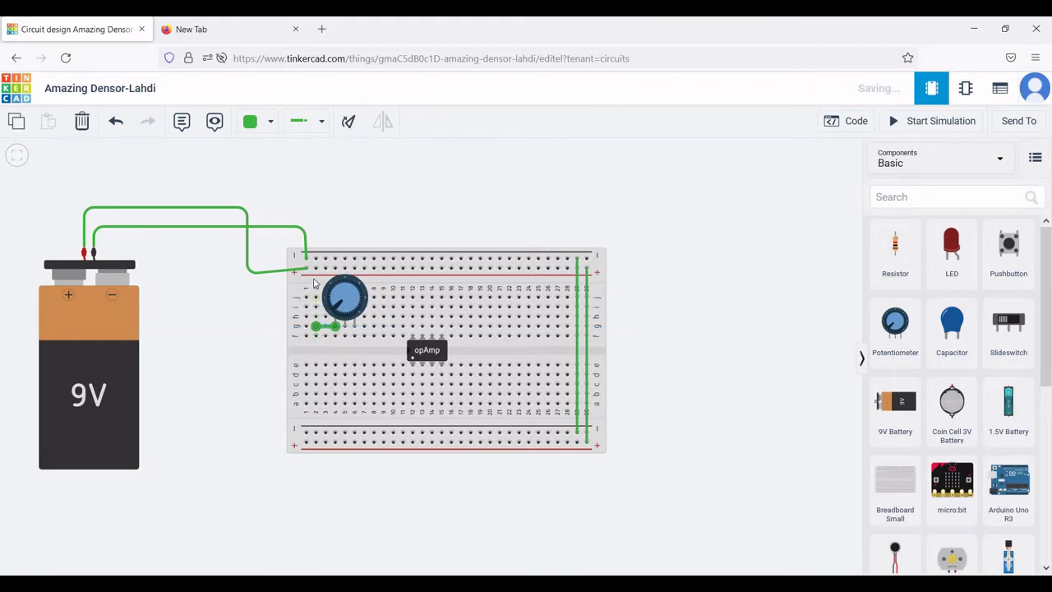
pyautogui.click(317, 269)
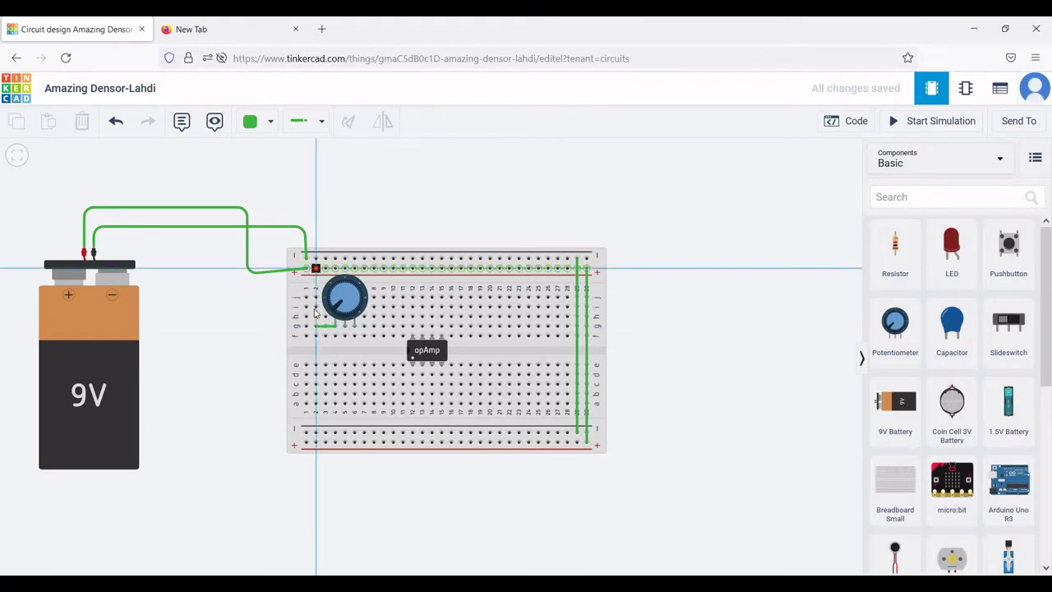
pyautogui.click(315, 327)
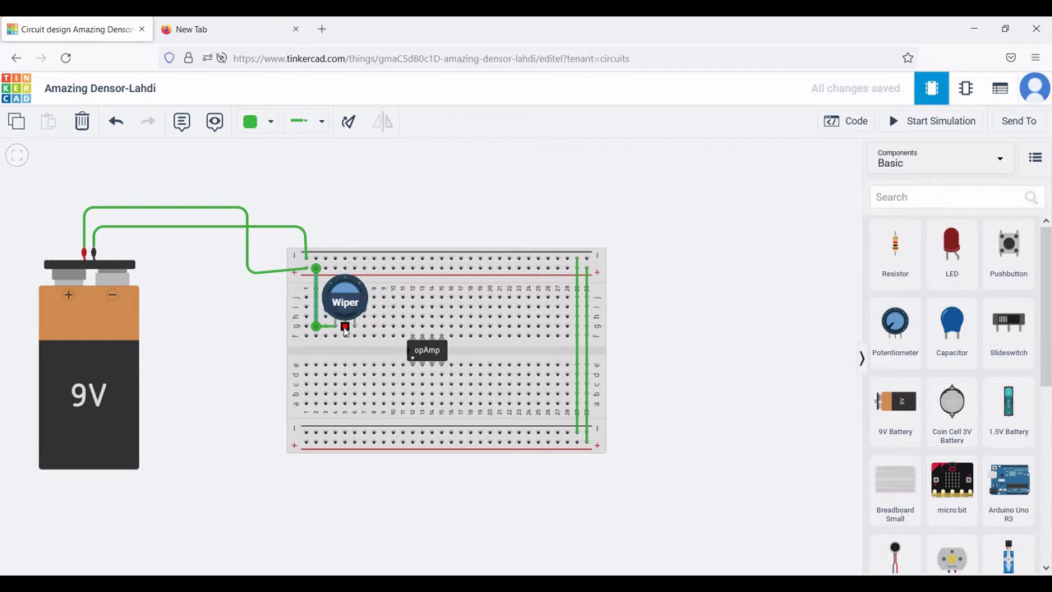
# Run the potentiometer's wiper down to the lower half and across to the op-amp pin.
pyautogui.click(344, 328)
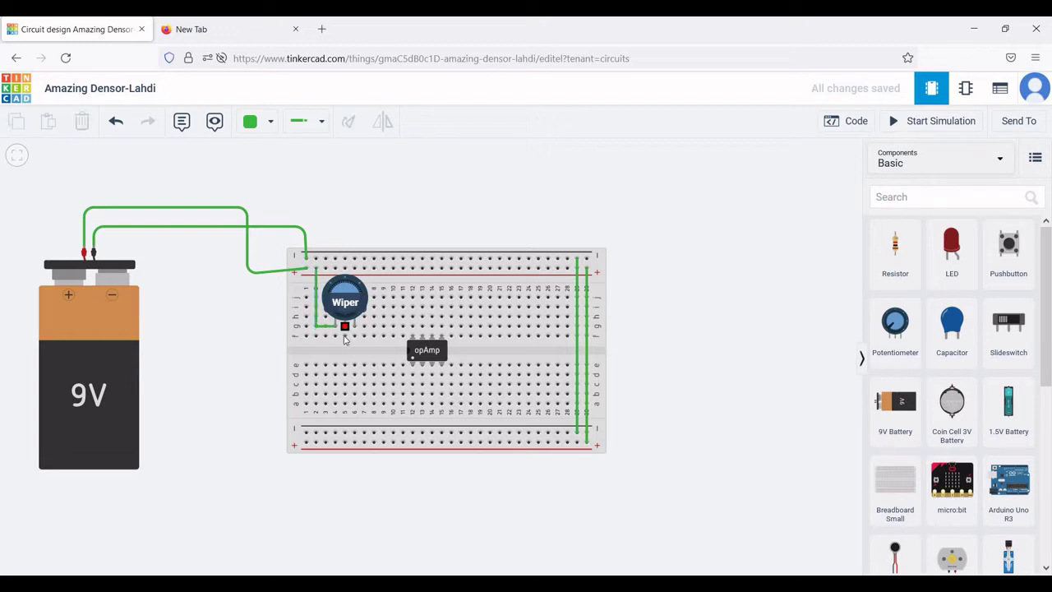
pyautogui.click(345, 385)
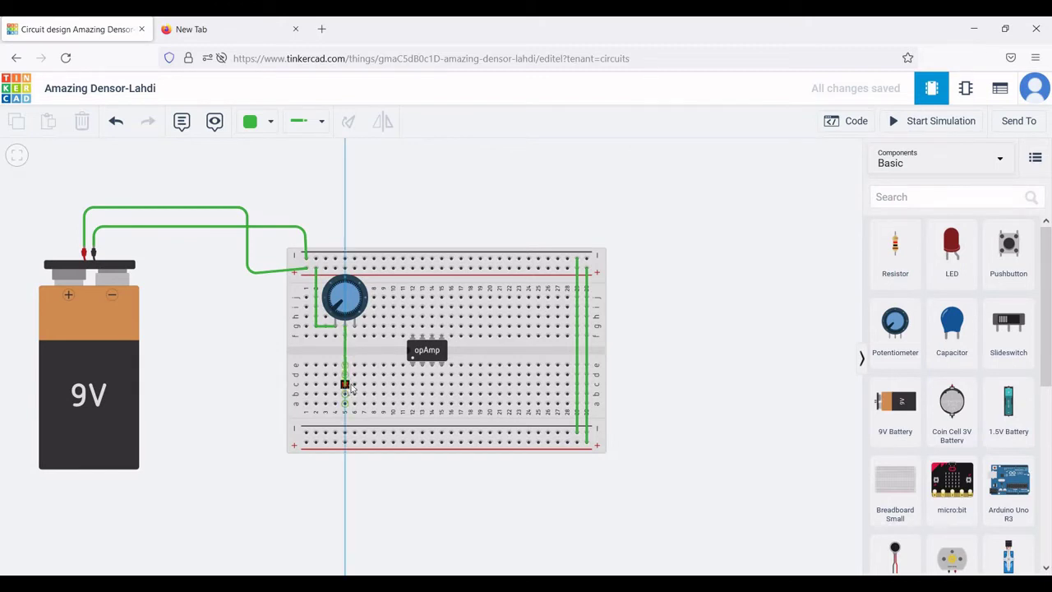
pyautogui.click(344, 383)
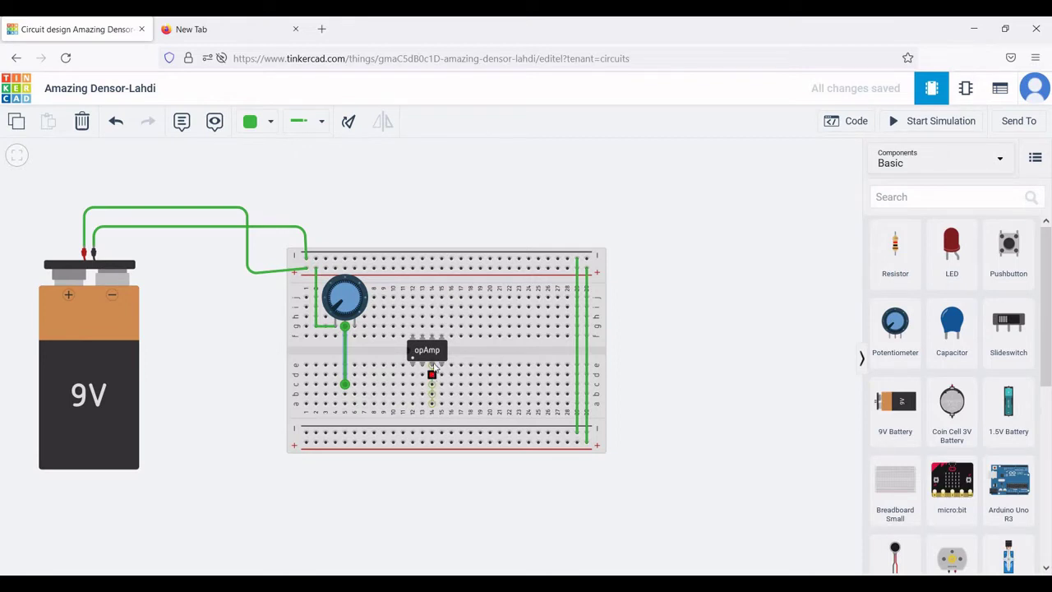
pyautogui.click(432, 385)
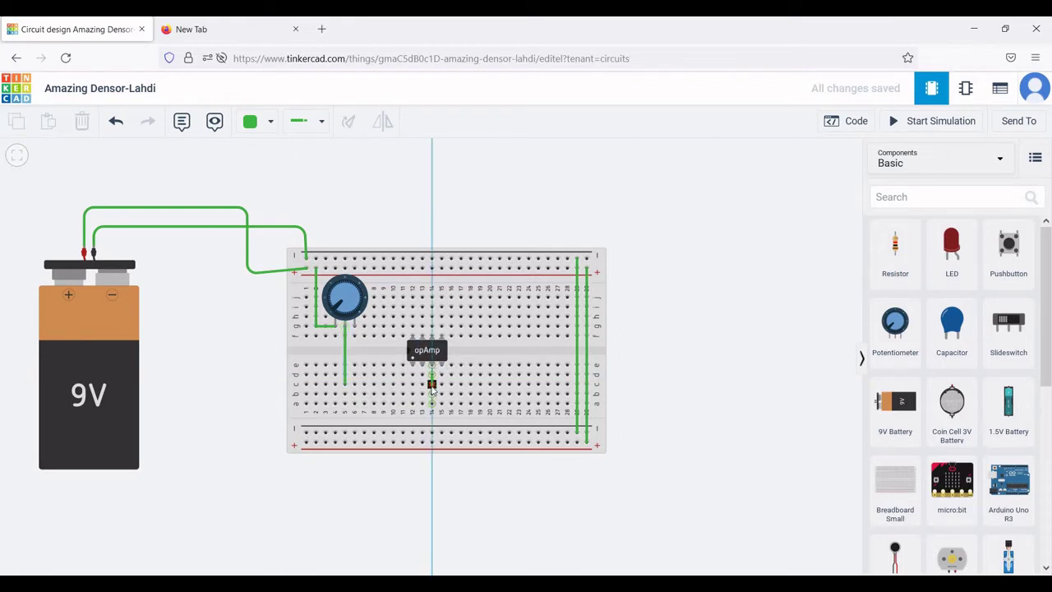
pyautogui.click(431, 374)
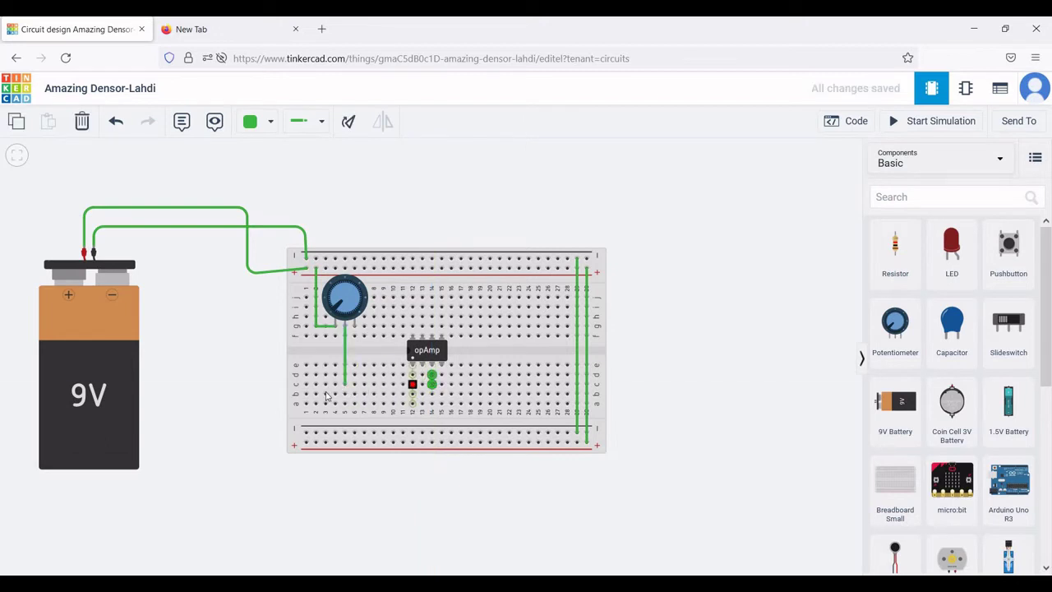
pyautogui.click(345, 386)
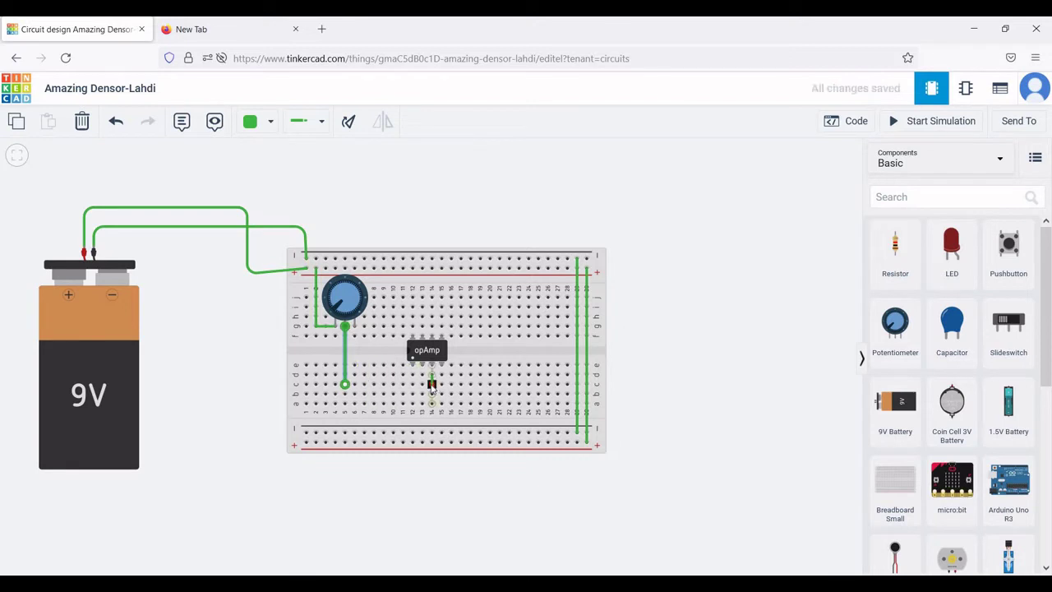
pyautogui.click(431, 384)
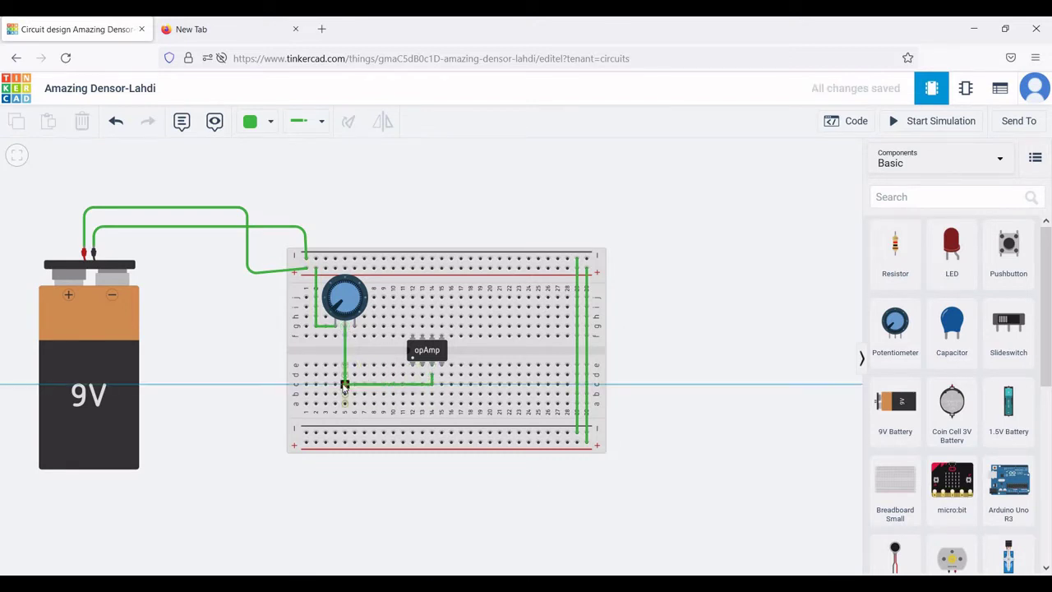
pyautogui.click(345, 384)
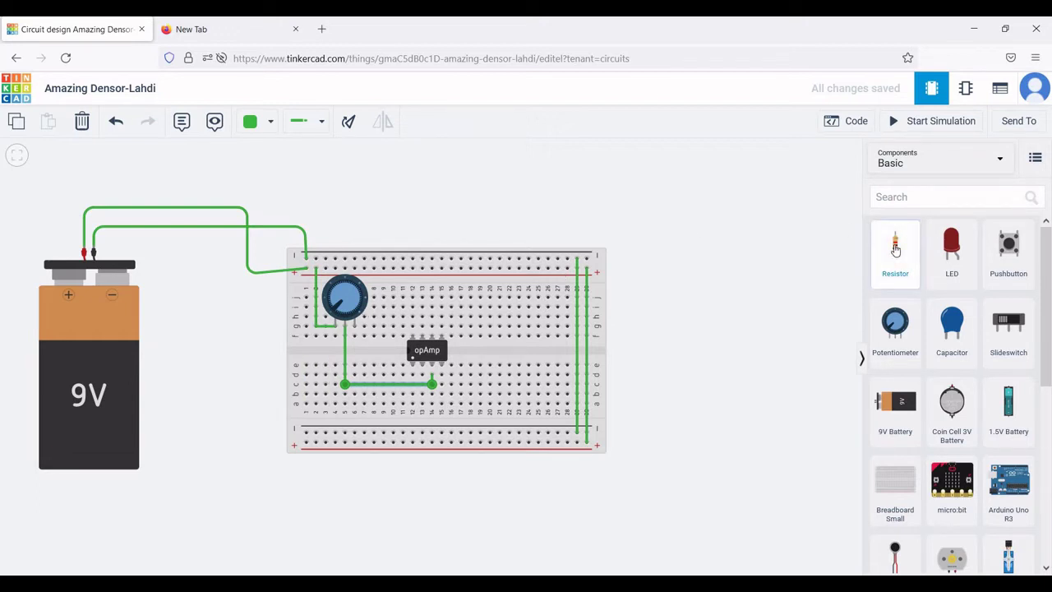
# Place a 1 kΩ resistor above the op-amp, wire it to the top rail, and add an LED.
pyautogui.moveTo(896, 249); pyautogui.dragTo(435, 322)
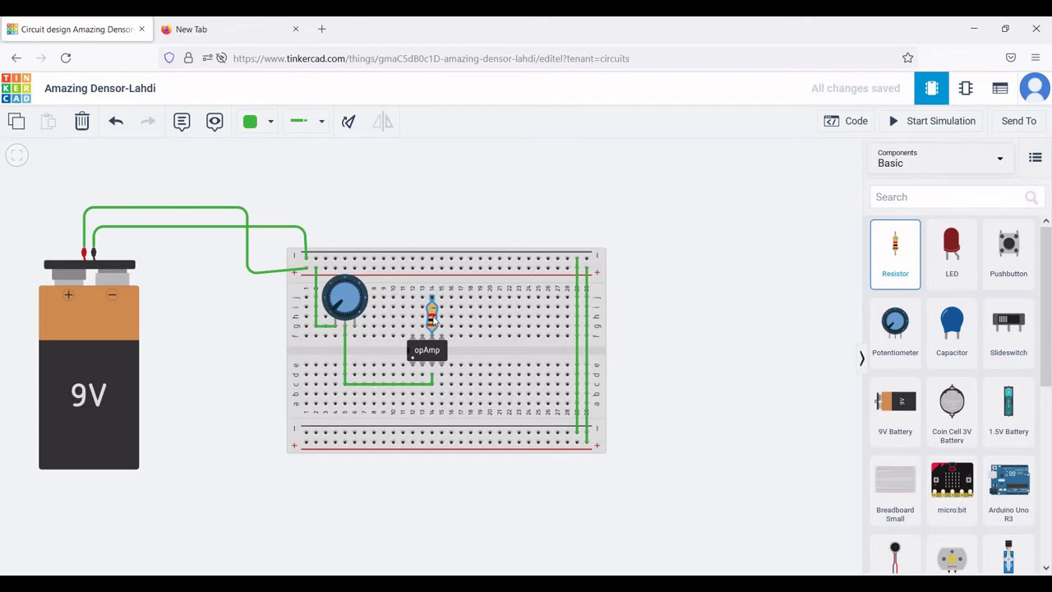
pyautogui.moveTo(433, 322); pyautogui.dragTo(433, 322)
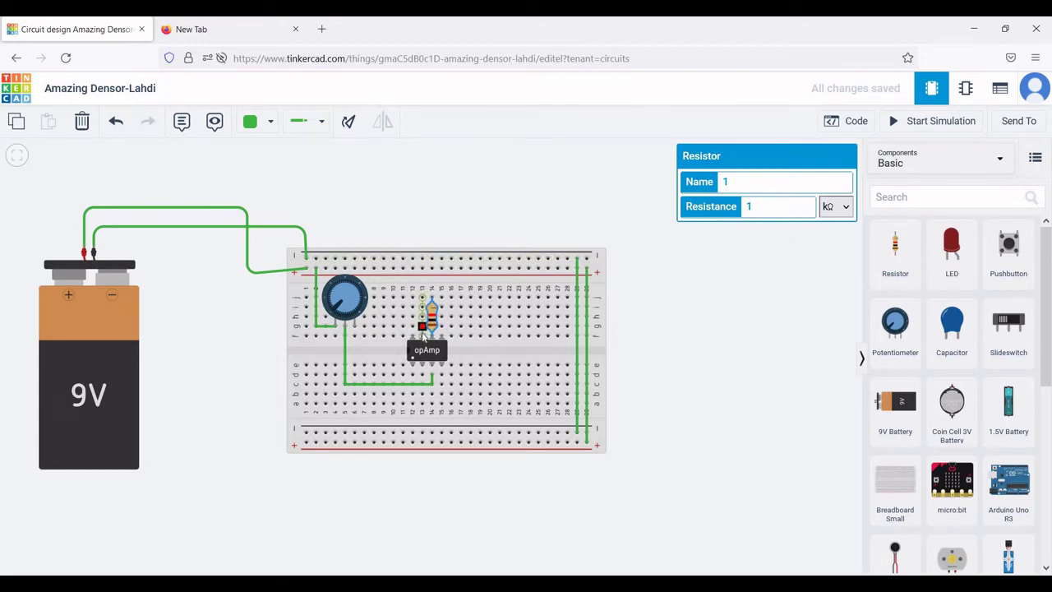
pyautogui.click(423, 272)
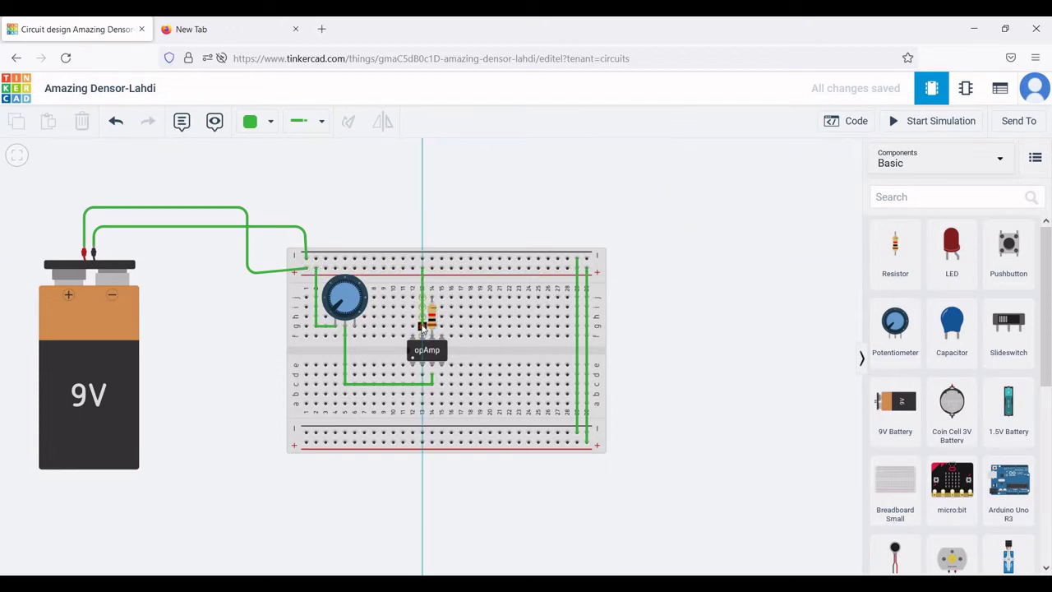
pyautogui.click(422, 326)
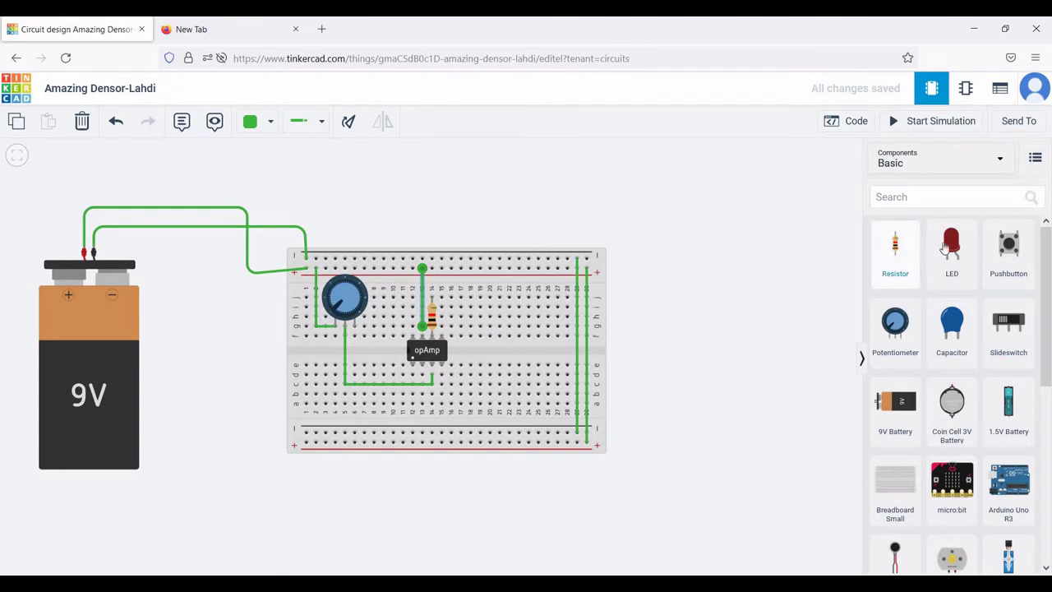
pyautogui.moveTo(952, 247); pyautogui.dragTo(459, 297)
# Rotate the LED, keep it Red, and wire resistor Terminal 2 to its anode.
pyautogui.press('r')
pyautogui.press('r')
pyautogui.press('r')
pyautogui.press('r')
pyautogui.press('r')
pyautogui.press('r')
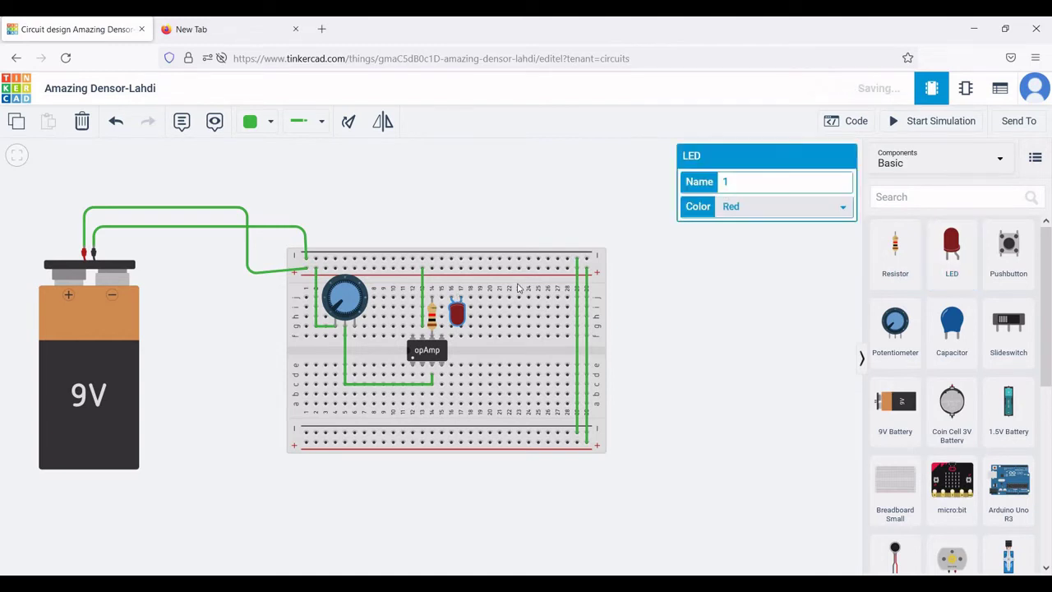
pyautogui.click(755, 208)
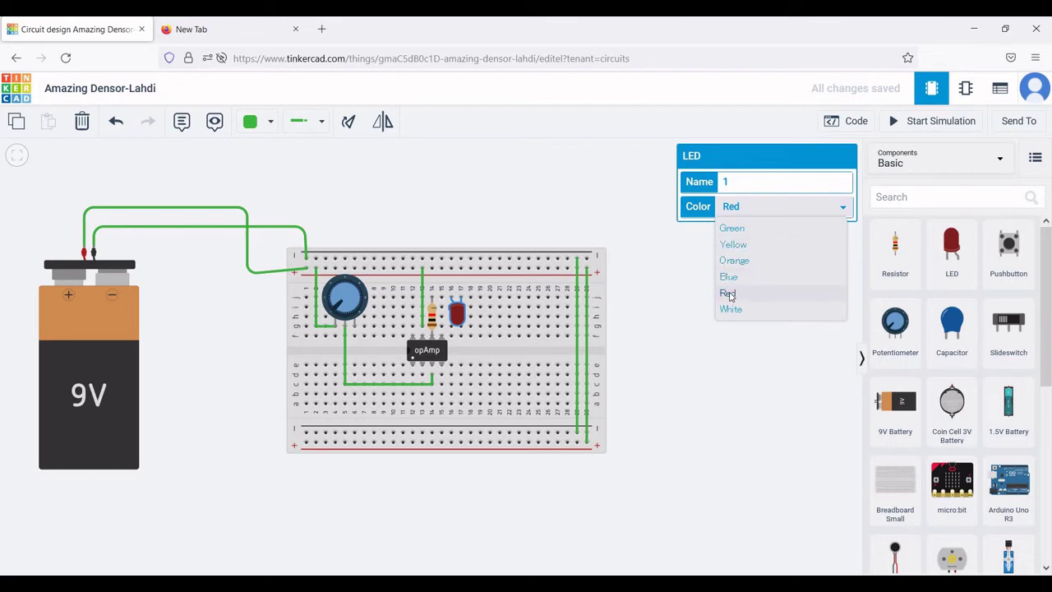
pyautogui.click(660, 284)
pyautogui.press('Escape')
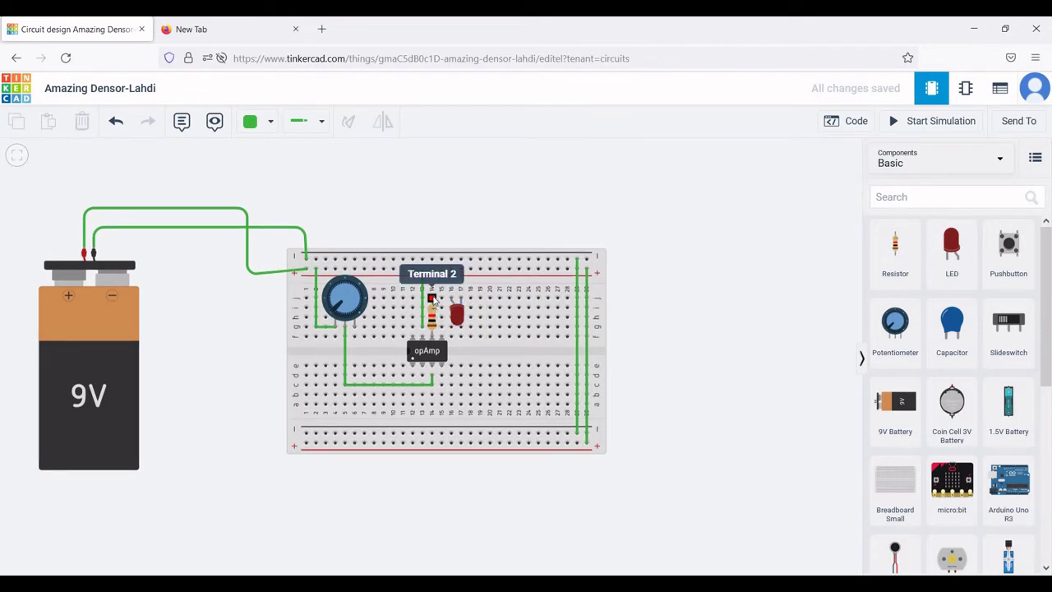
pyautogui.click(451, 299)
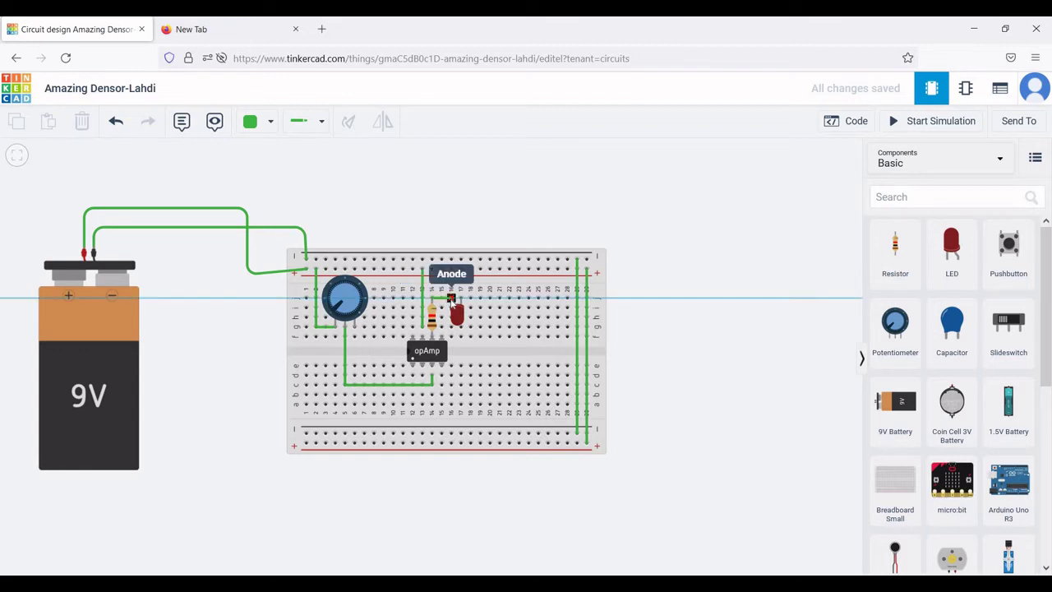
pyautogui.click(451, 300)
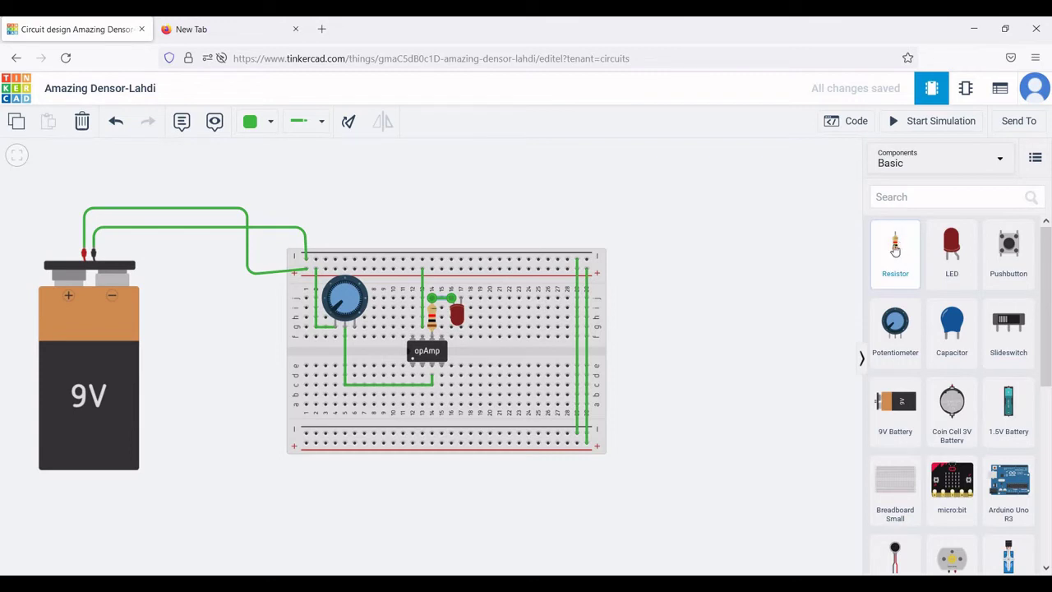
# Add a second resistor, turned horizontal, with resistance 4.7 kΩ.
pyautogui.moveTo(899, 245); pyautogui.dragTo(523, 301)
pyautogui.press('r')
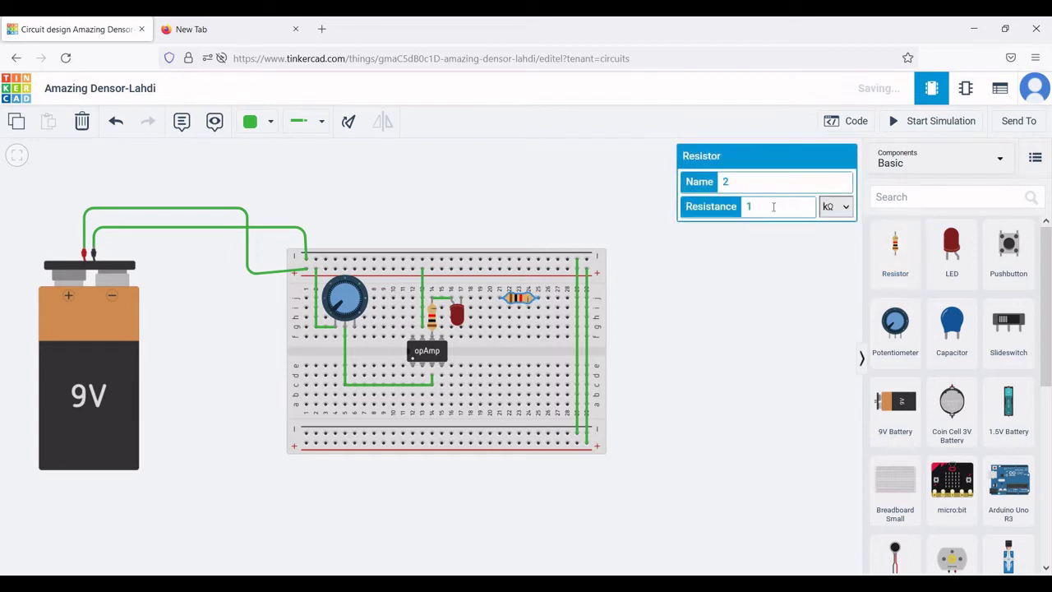
pyautogui.press('BackSpace')
pyautogui.click(567, 326)
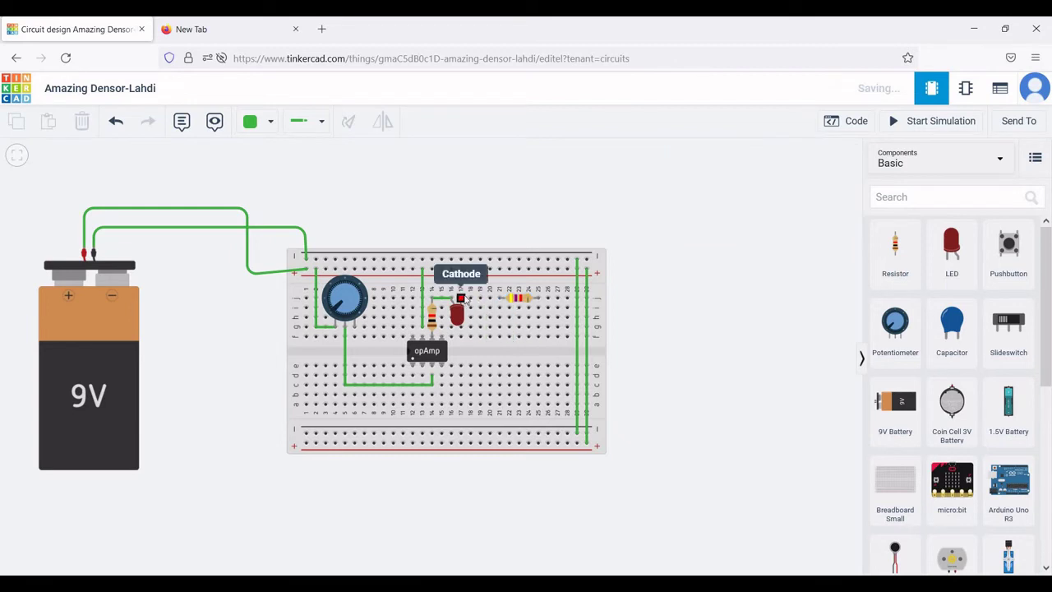
# Wire the LED cathode through the 4.7 kΩ resistor to the top rail, and an op-amp pin to the bottom rail.
pyautogui.click(462, 300)
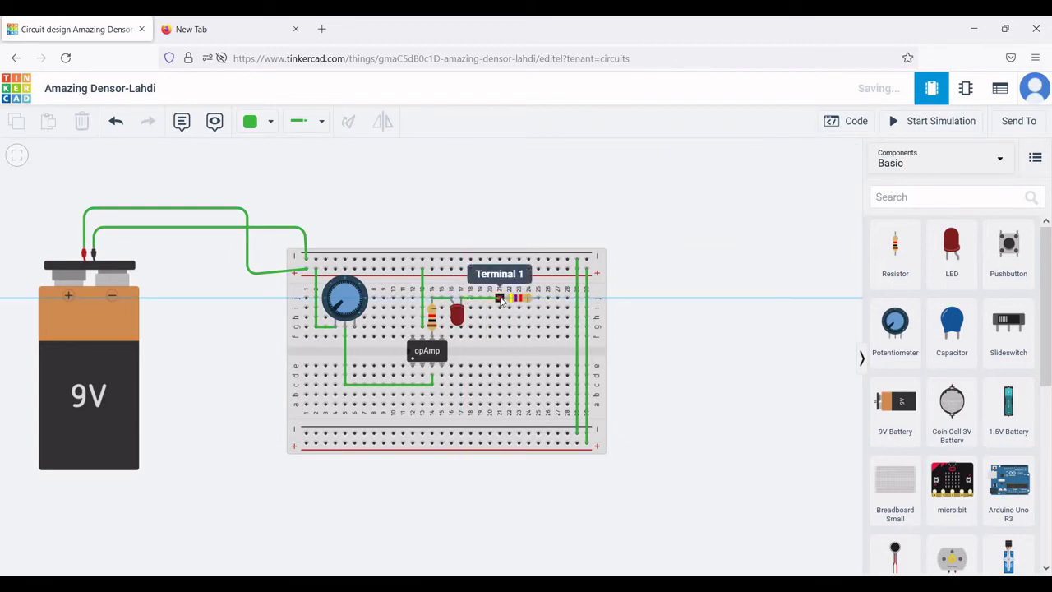
pyautogui.click(499, 299)
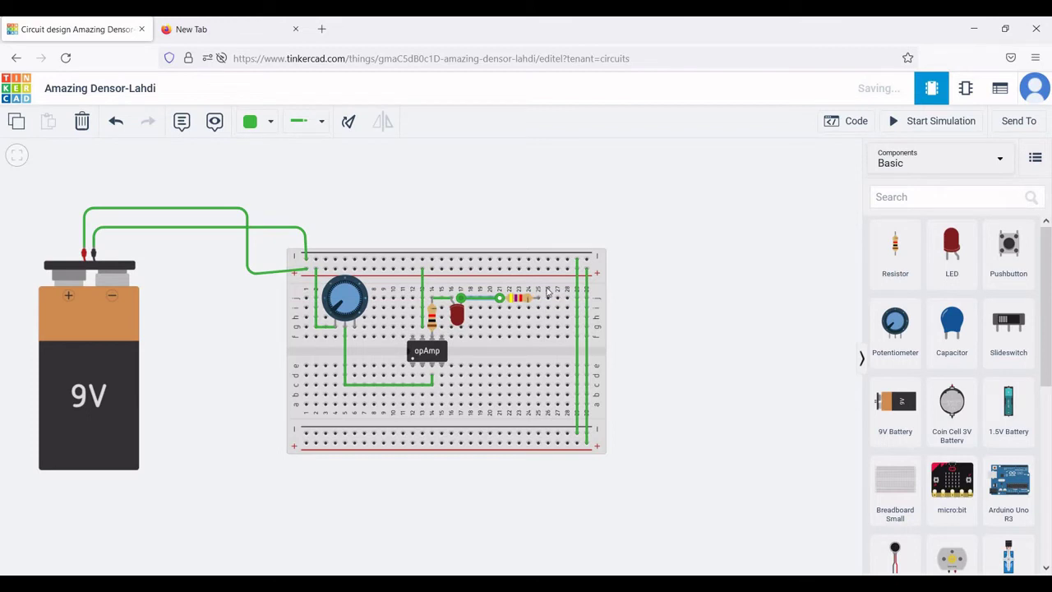
pyautogui.click(538, 288)
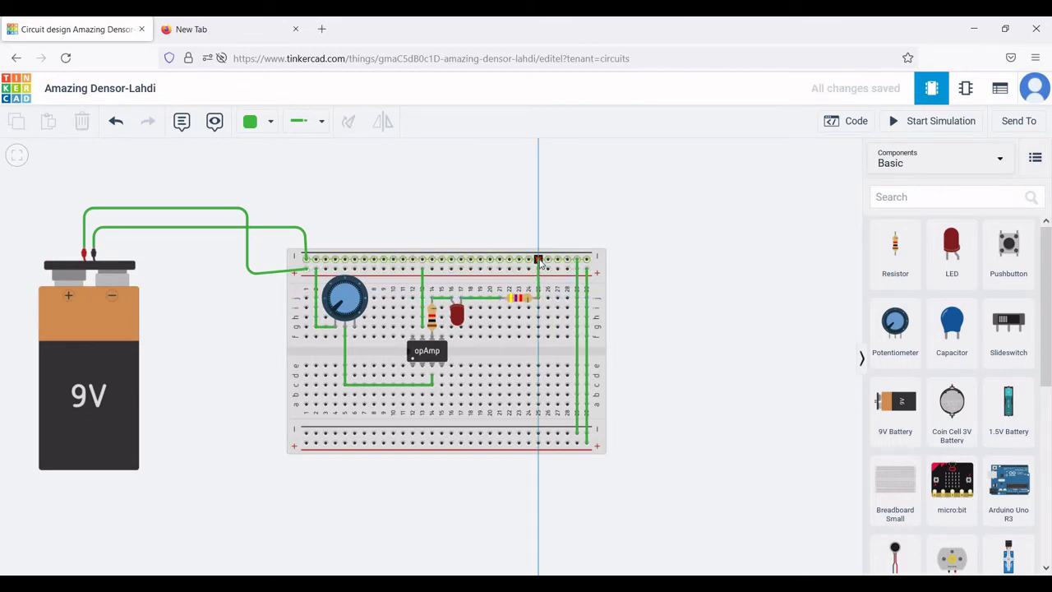
pyautogui.click(538, 260)
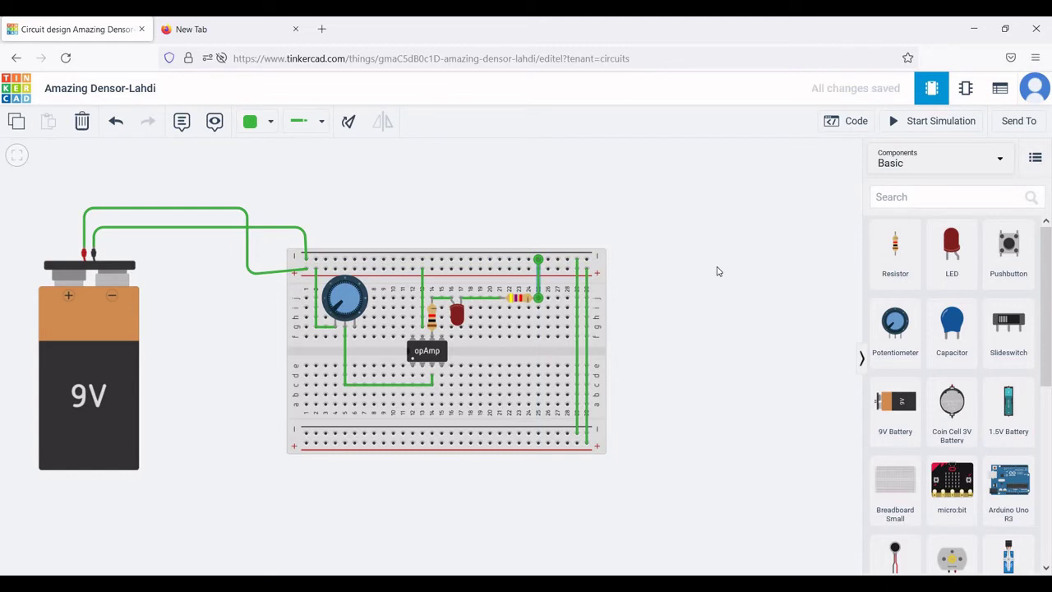
pyautogui.click(441, 378)
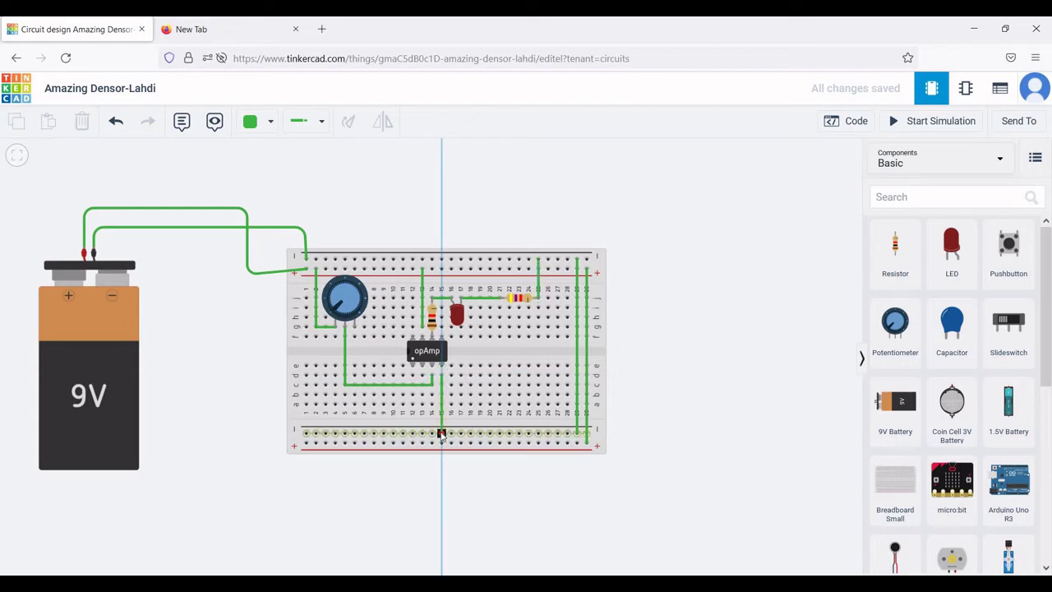
pyautogui.click(441, 434)
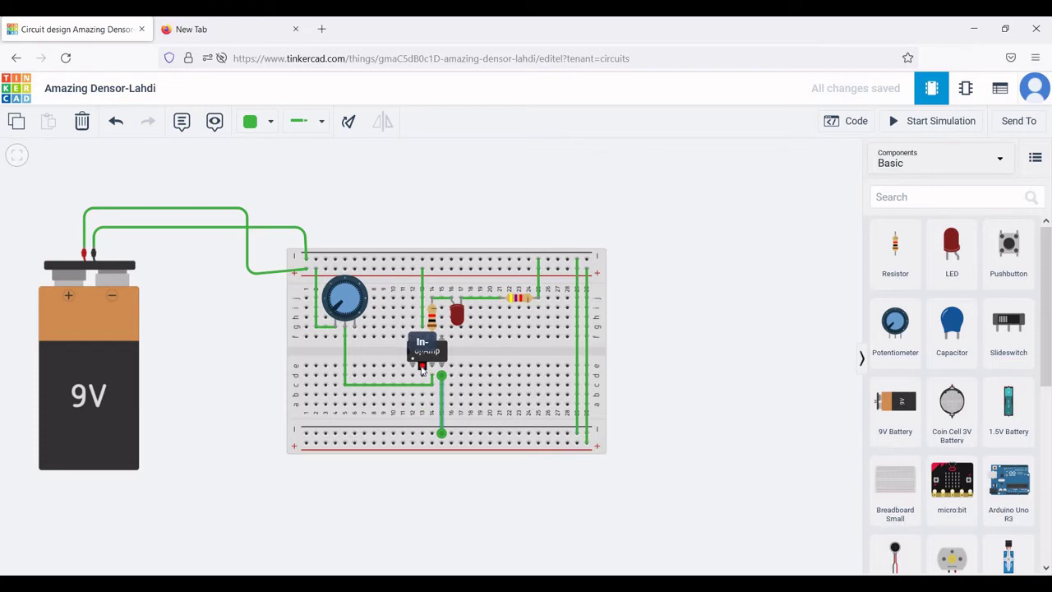
# Wire another op-amp pin down to a hole in the lower breadboard half.
pyautogui.click(421, 369)
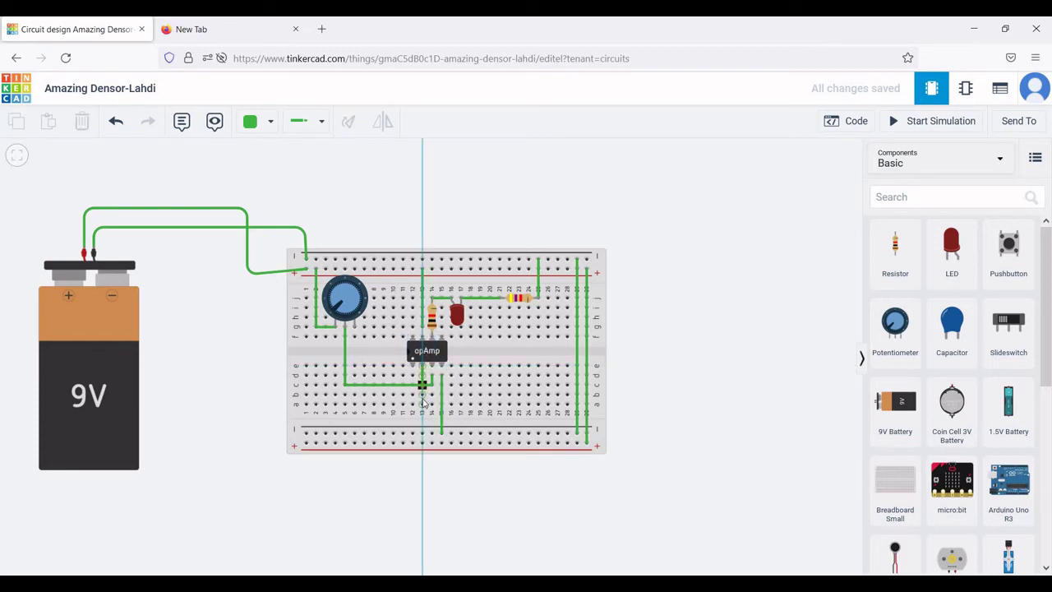
pyautogui.click(422, 405)
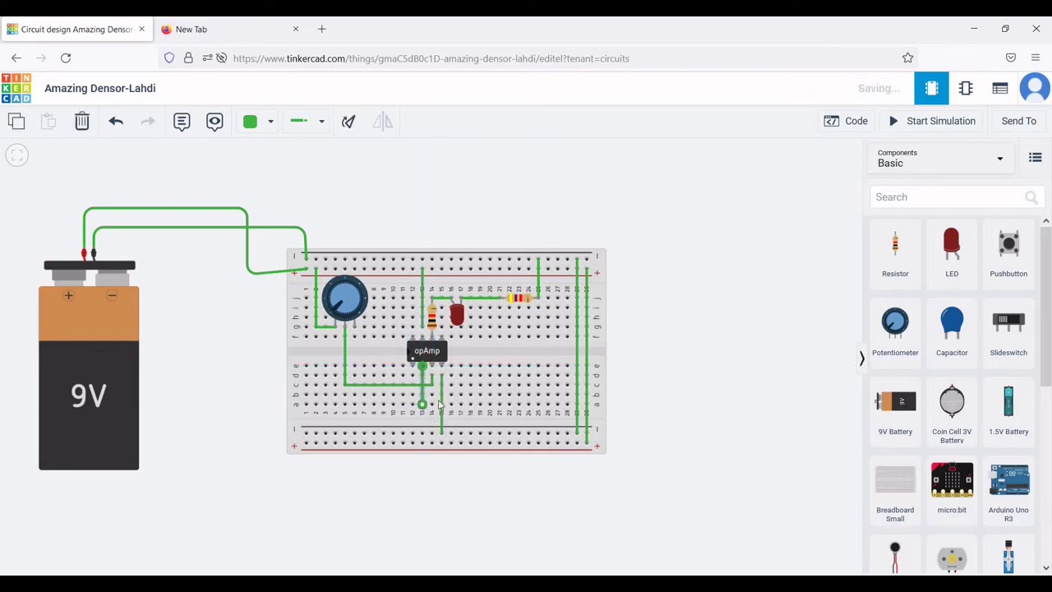
pyautogui.click(463, 301)
pyautogui.press('Escape')
# Route the LED cathode to row a below, then join it to the op-amp pin's column.
pyautogui.click(470, 308)
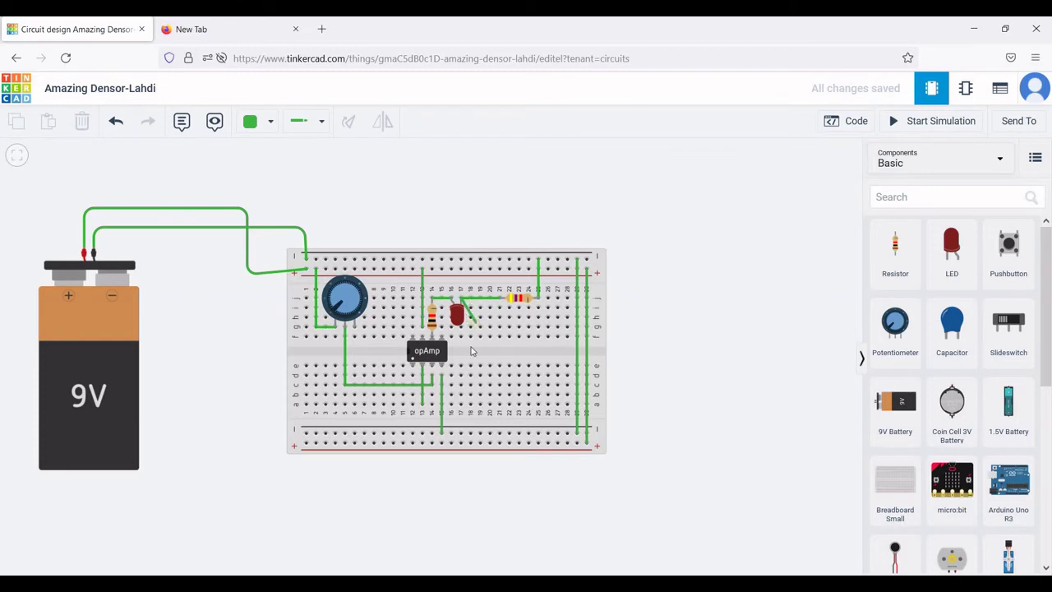
pyautogui.click(471, 347)
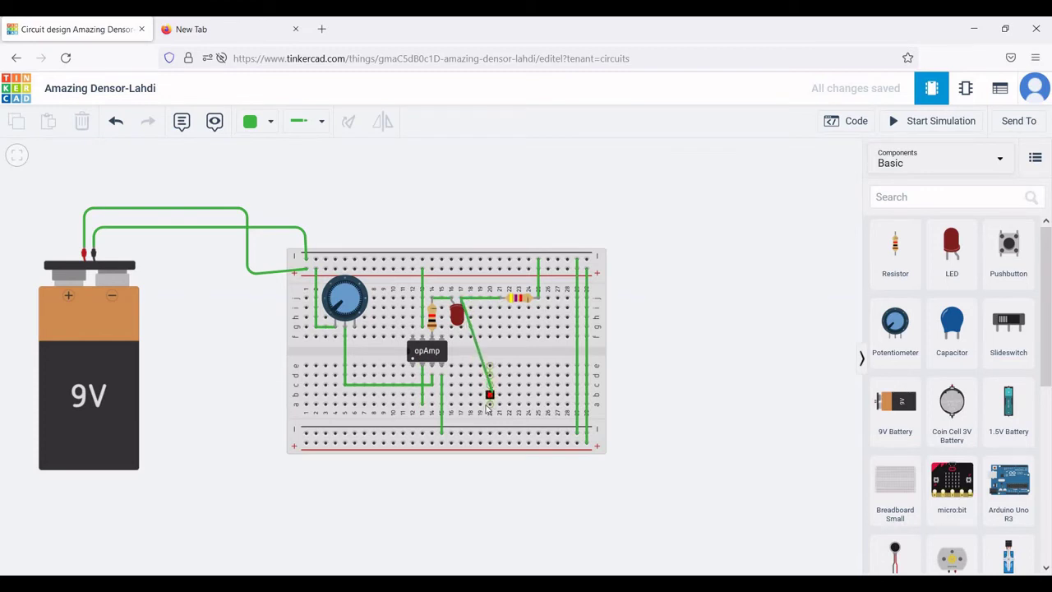
pyautogui.click(480, 404)
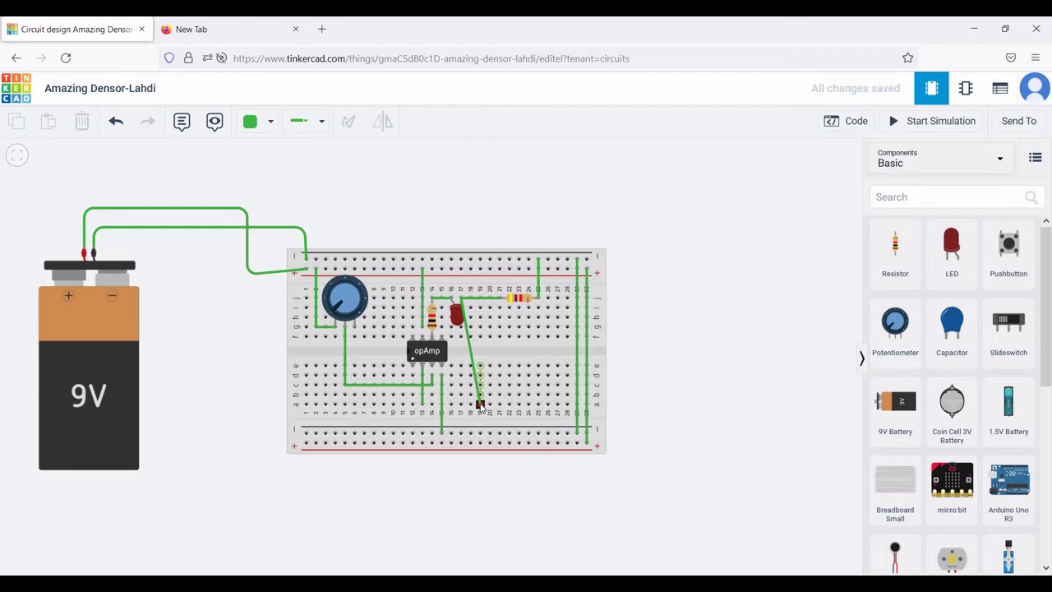
pyautogui.click(480, 404)
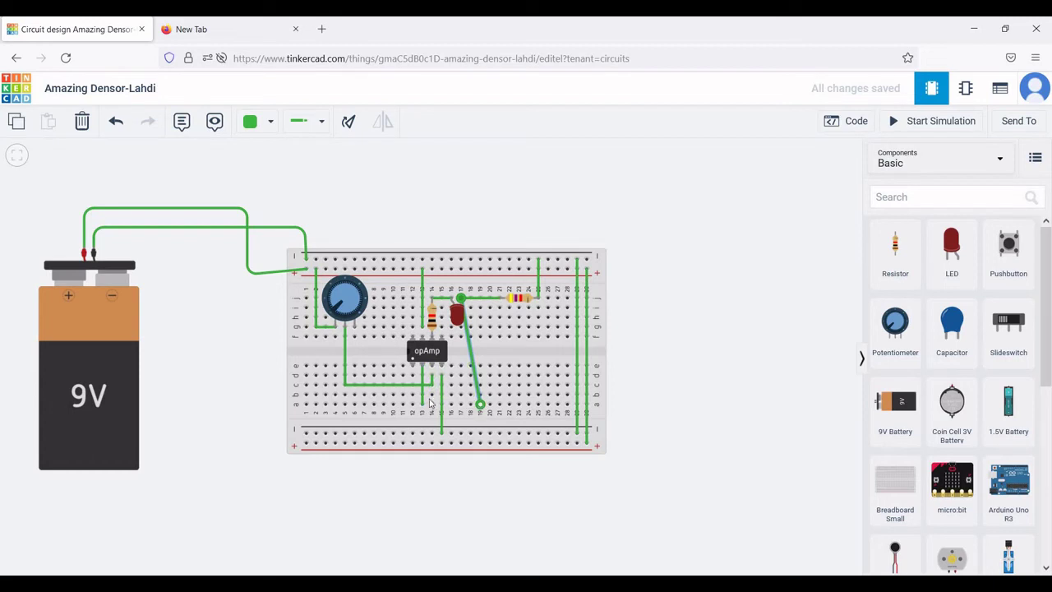
pyautogui.click(421, 406)
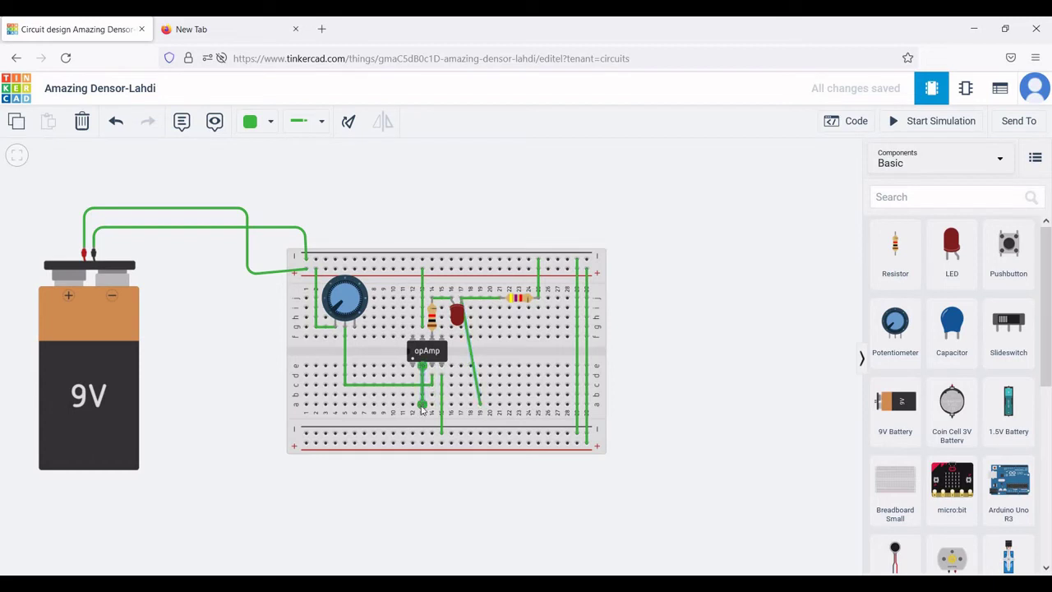
pyautogui.click(480, 404)
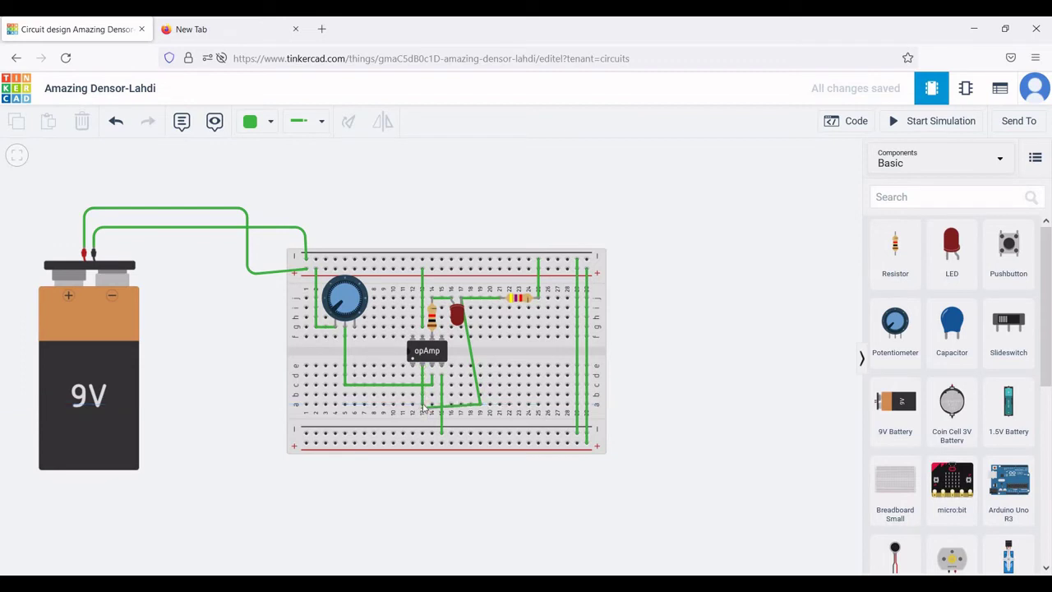
pyautogui.click(422, 405)
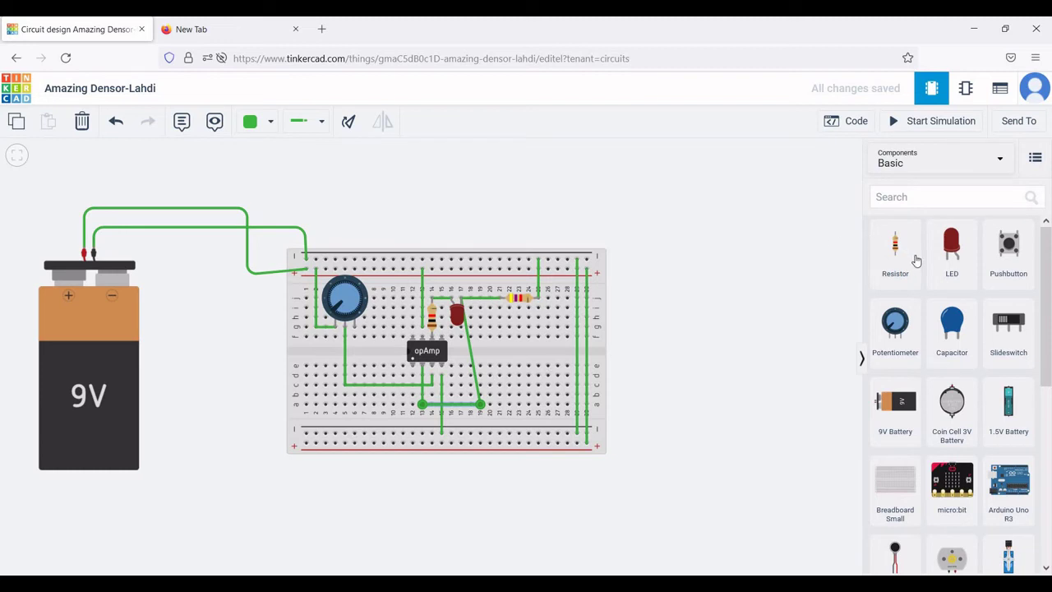
# Place an oscilloscope right of the breadboard with time per division set to 100 µs.
pyautogui.click(902, 203)
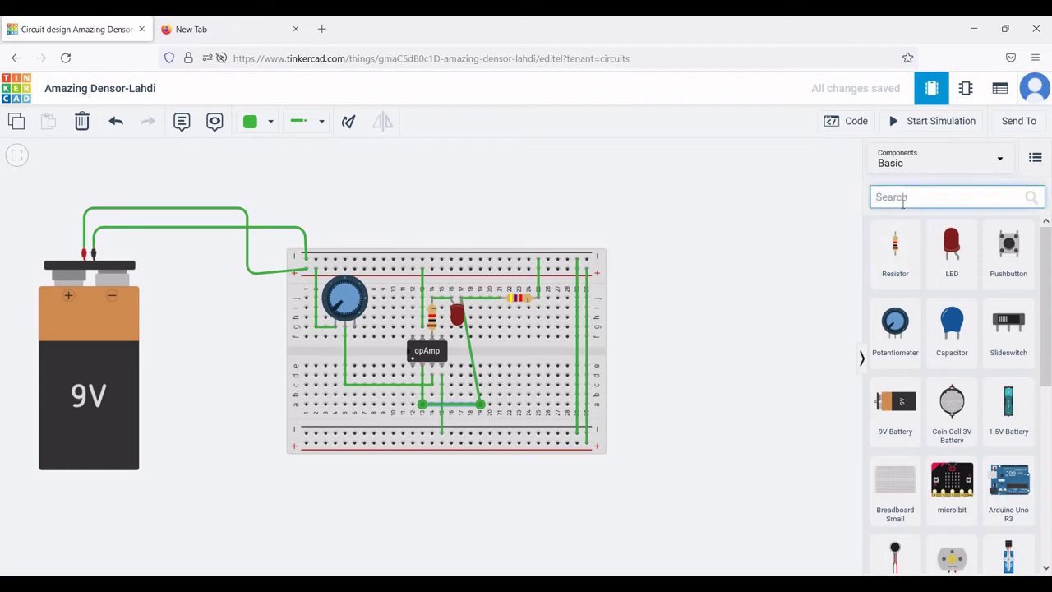
pyautogui.write('osci')
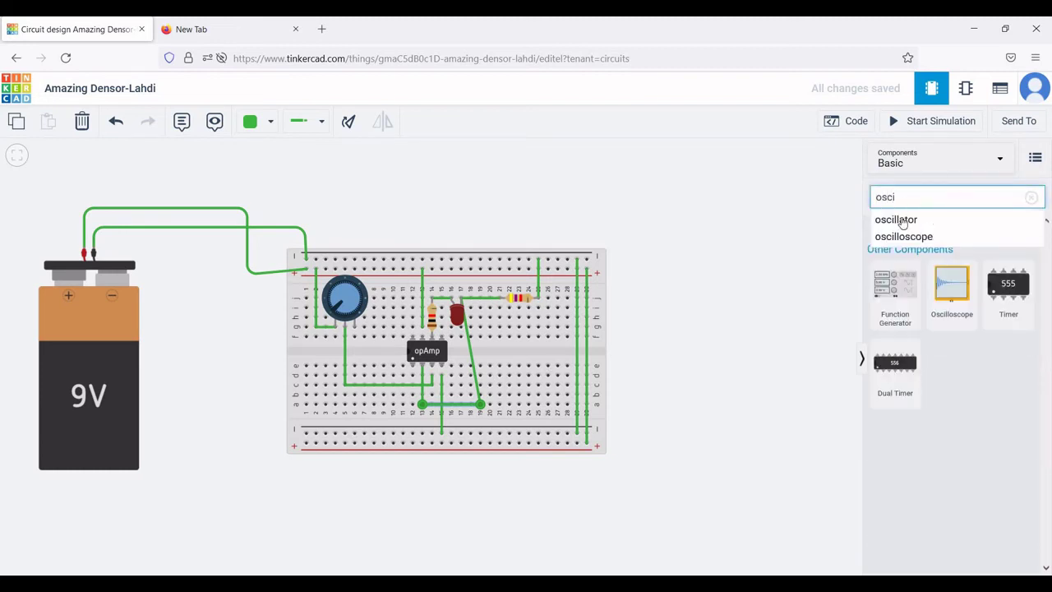
pyautogui.press('Down')
pyautogui.press('Down')
pyautogui.press('Return')
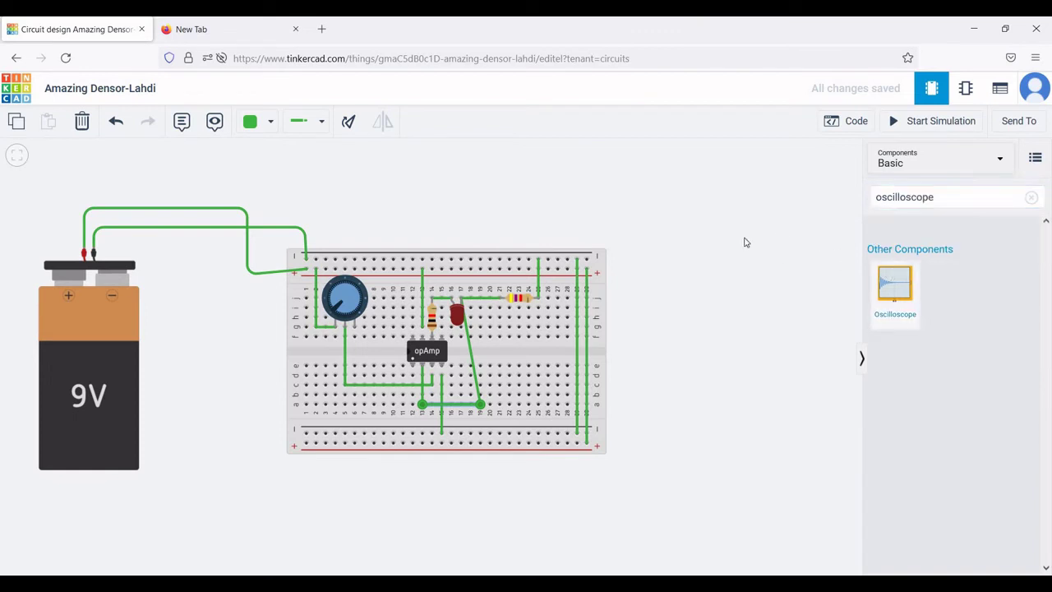
pyautogui.moveTo(895, 283); pyautogui.dragTo(741, 324)
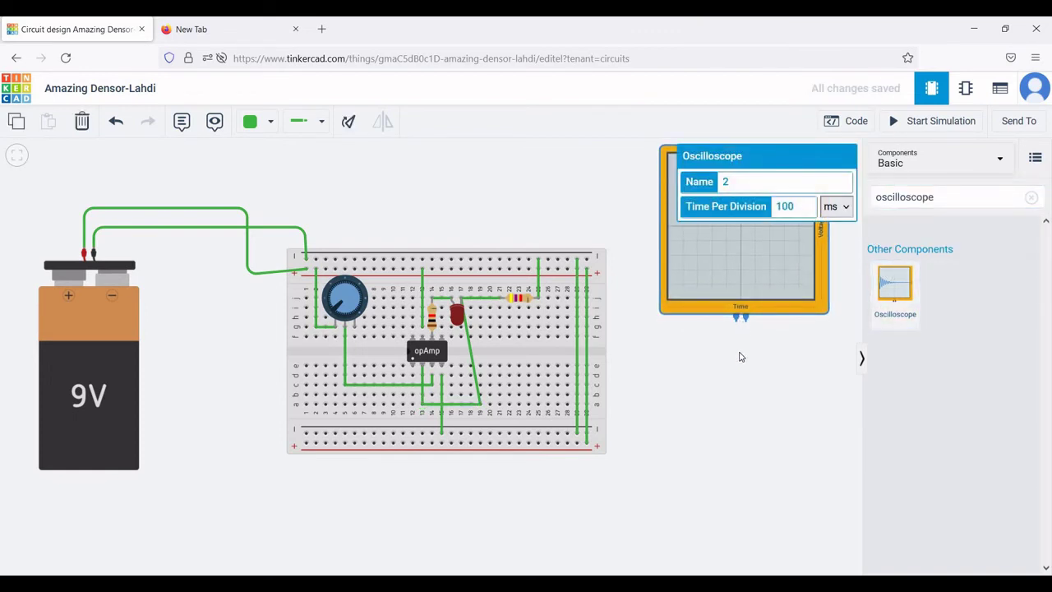
pyautogui.click(837, 206)
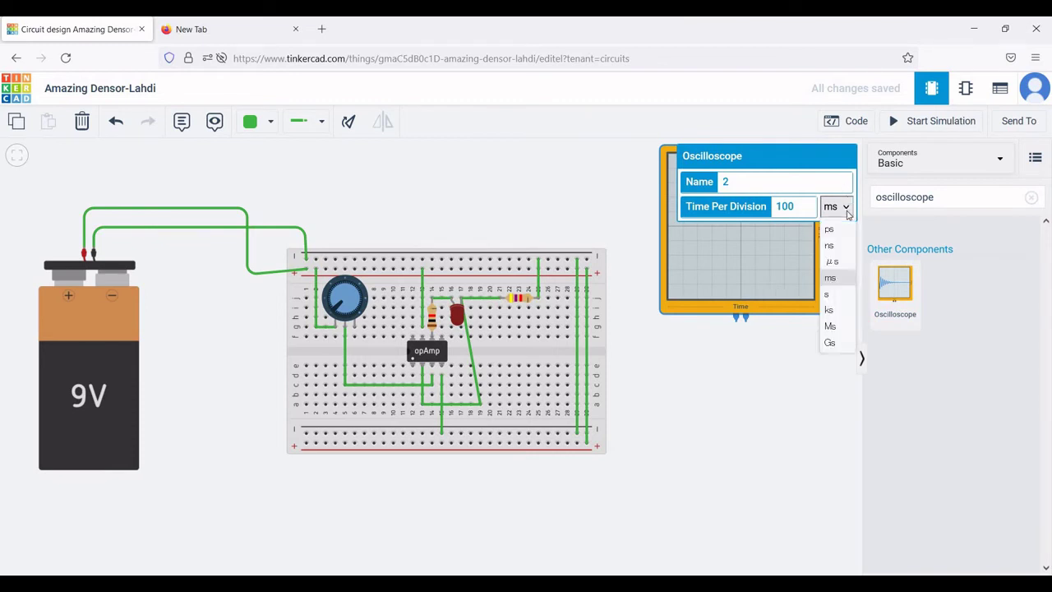
pyautogui.click(832, 262)
pyautogui.click(735, 321)
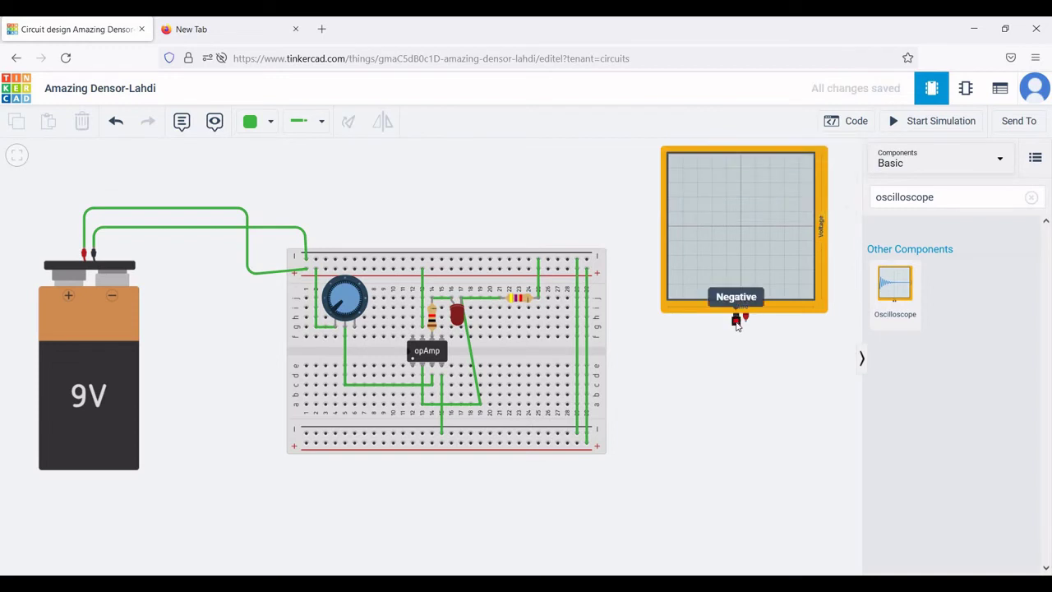
# Wire the oscilloscope's Negative terminal up the board's right side to the top rail.
pyautogui.click(736, 322)
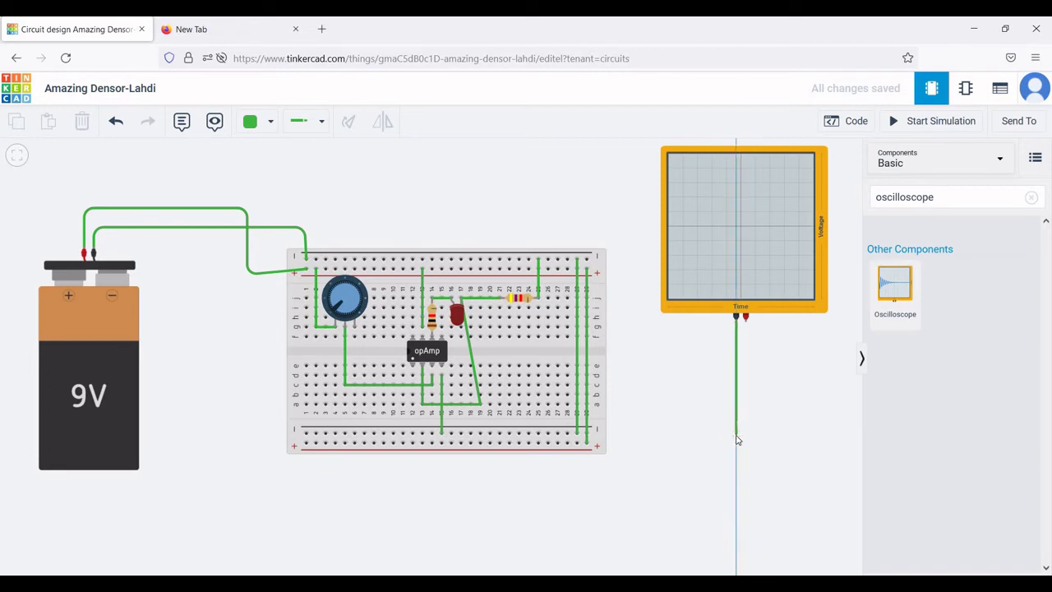
pyautogui.click(737, 436)
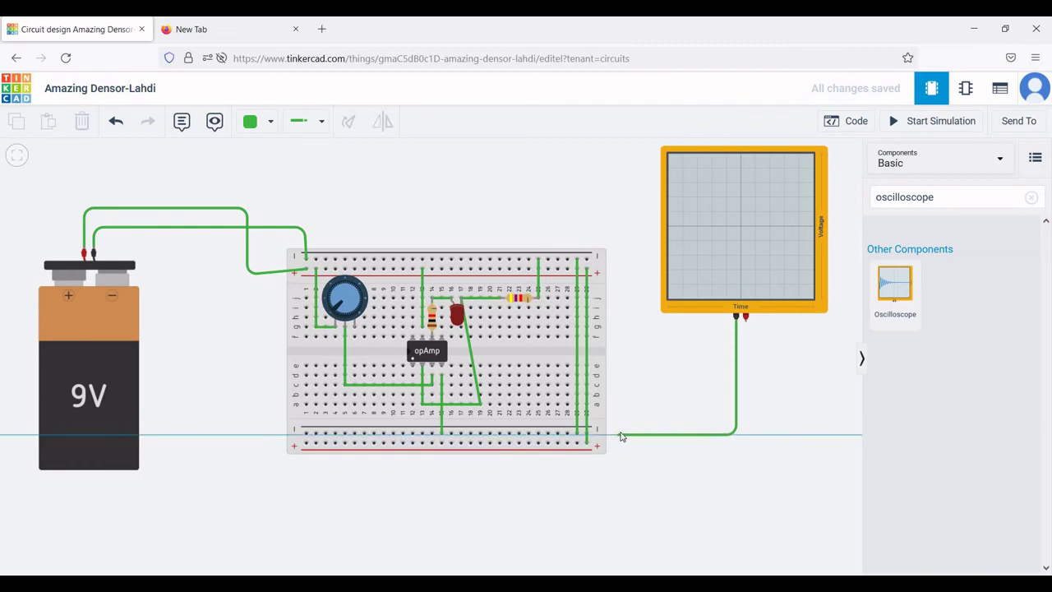
pyautogui.click(622, 436)
pyautogui.click(620, 259)
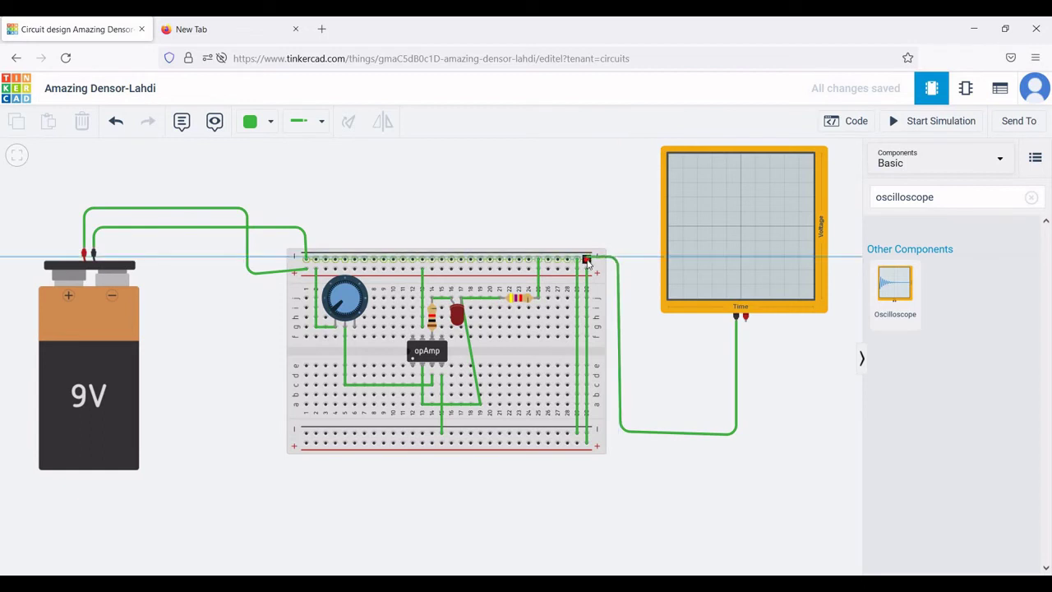
pyautogui.click(587, 260)
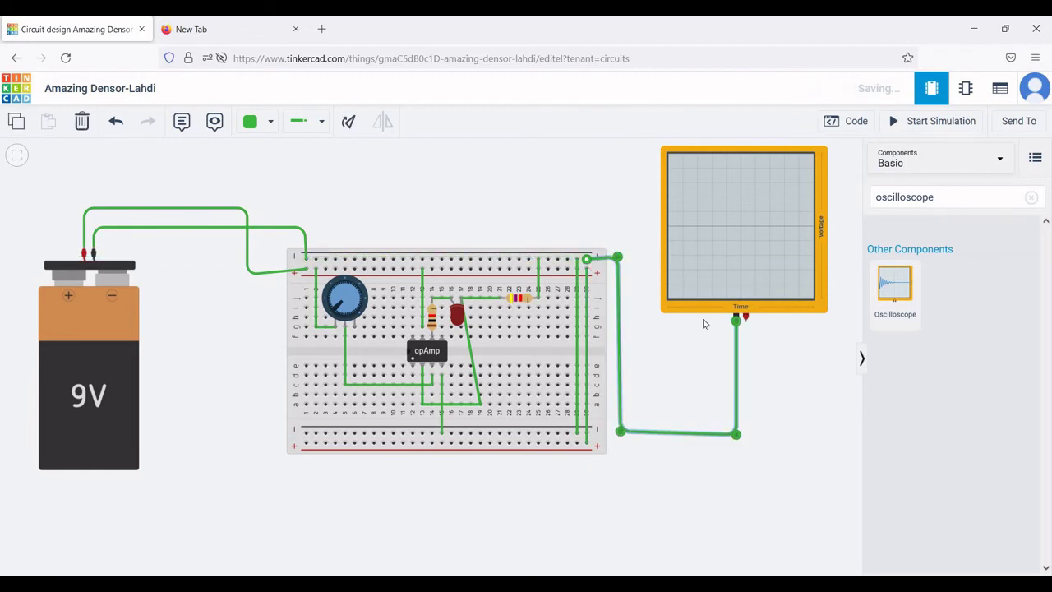
# Route the oscilloscope's Positive terminal under the board and up to the LED anode.
pyautogui.click(746, 321)
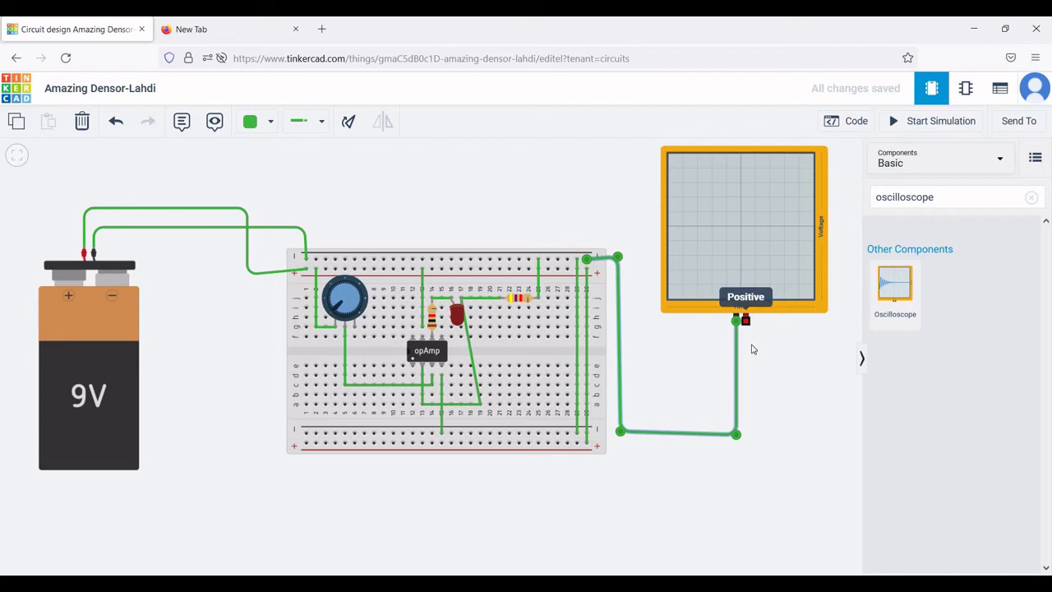
pyautogui.click(747, 468)
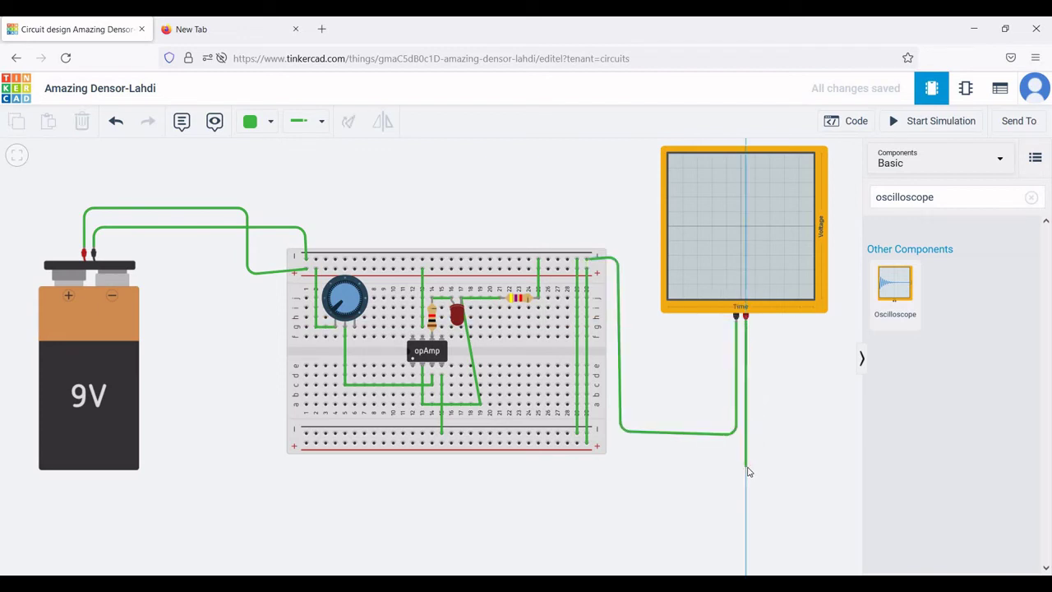
pyautogui.click(575, 471)
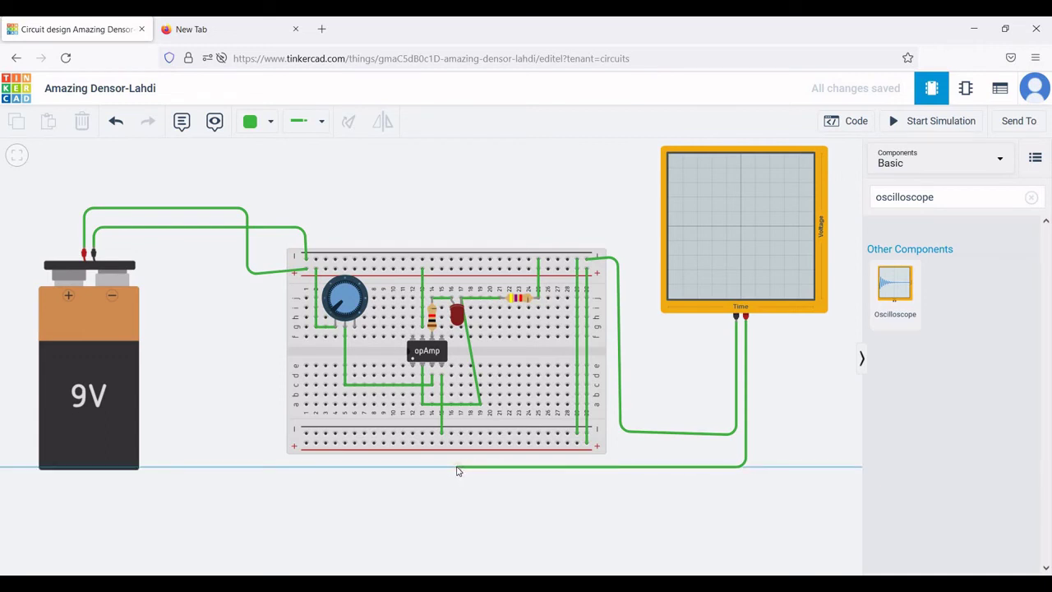
pyautogui.click(456, 467)
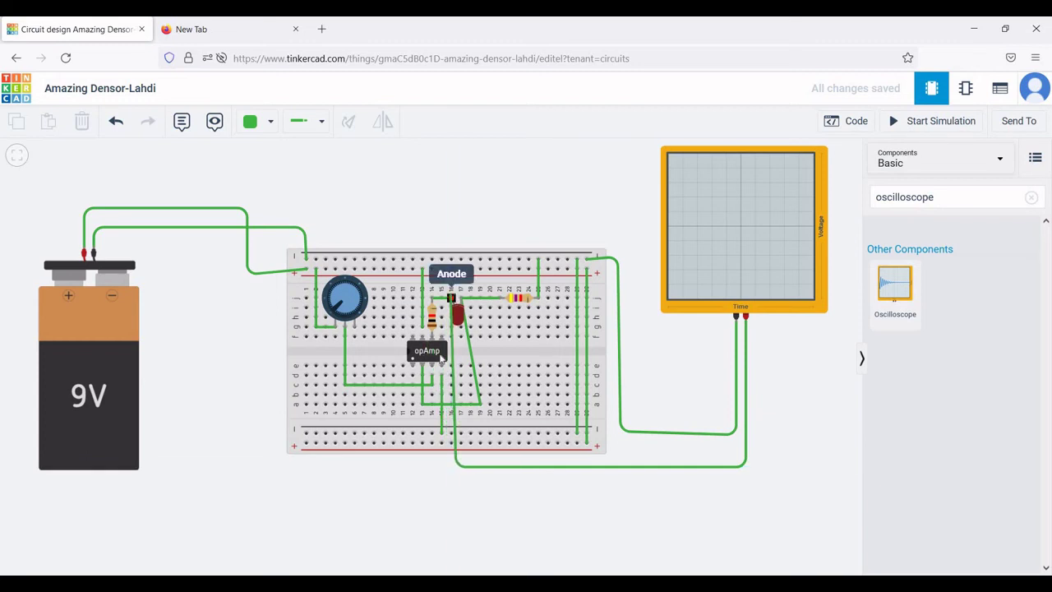
pyautogui.click(452, 298)
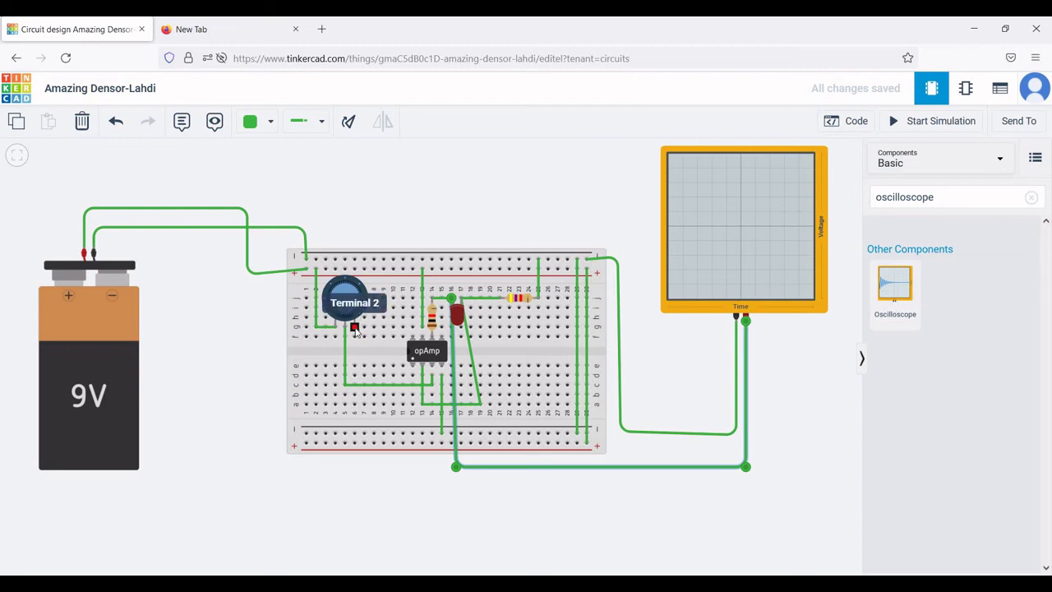
# Connect potentiometer Terminal 2 to the bottom rail, then start the simulation.
pyautogui.click(355, 328)
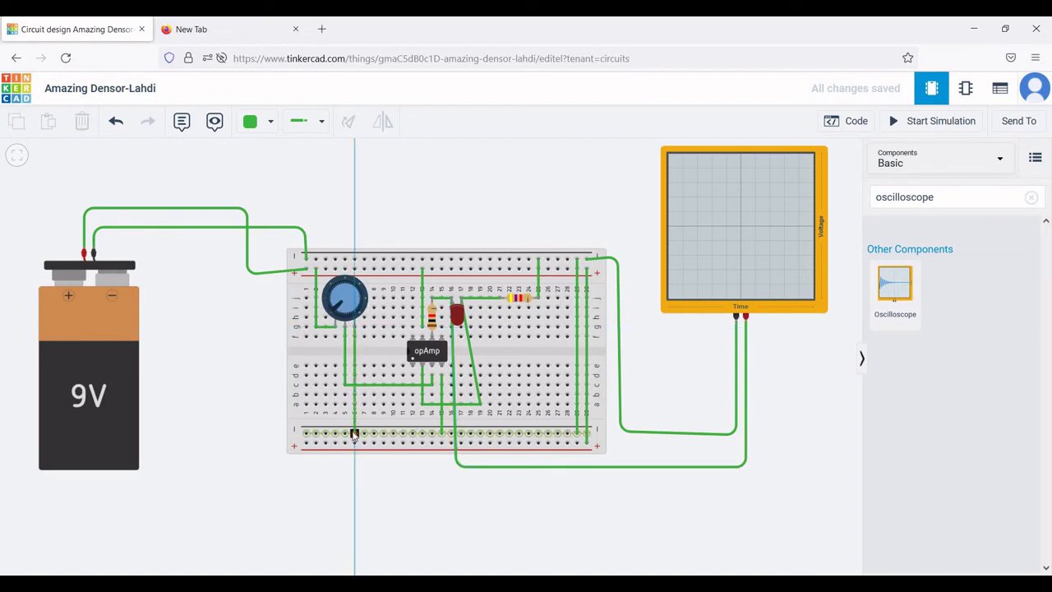
pyautogui.click(354, 433)
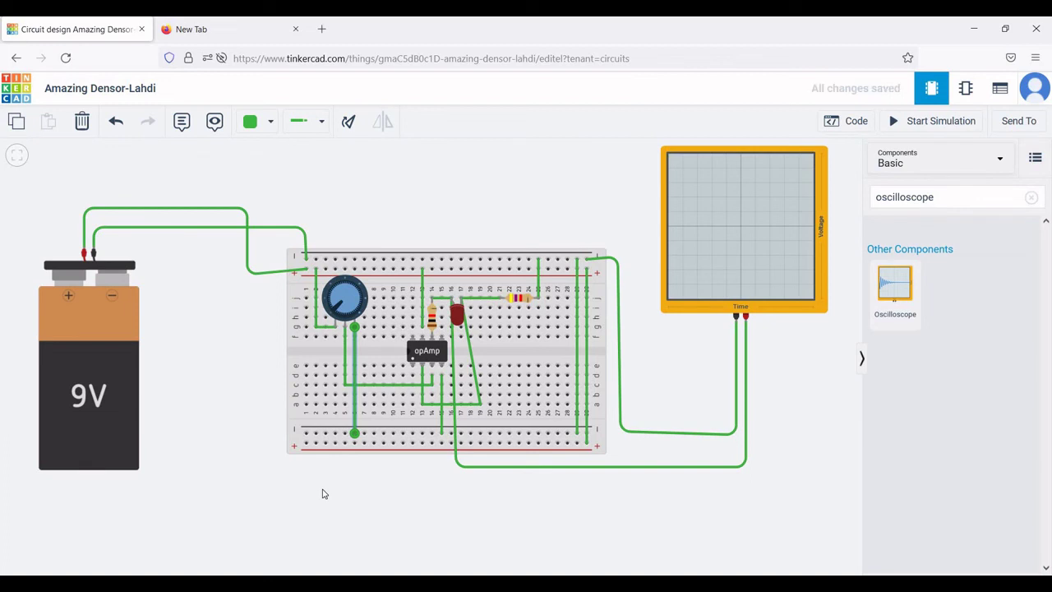
pyautogui.click(323, 493)
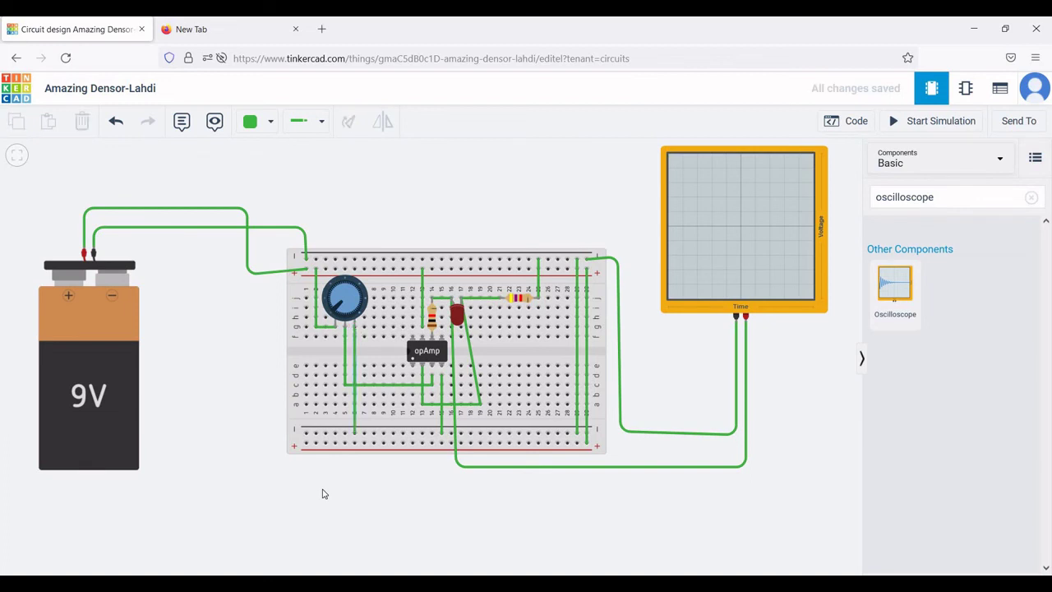
pyautogui.click(932, 120)
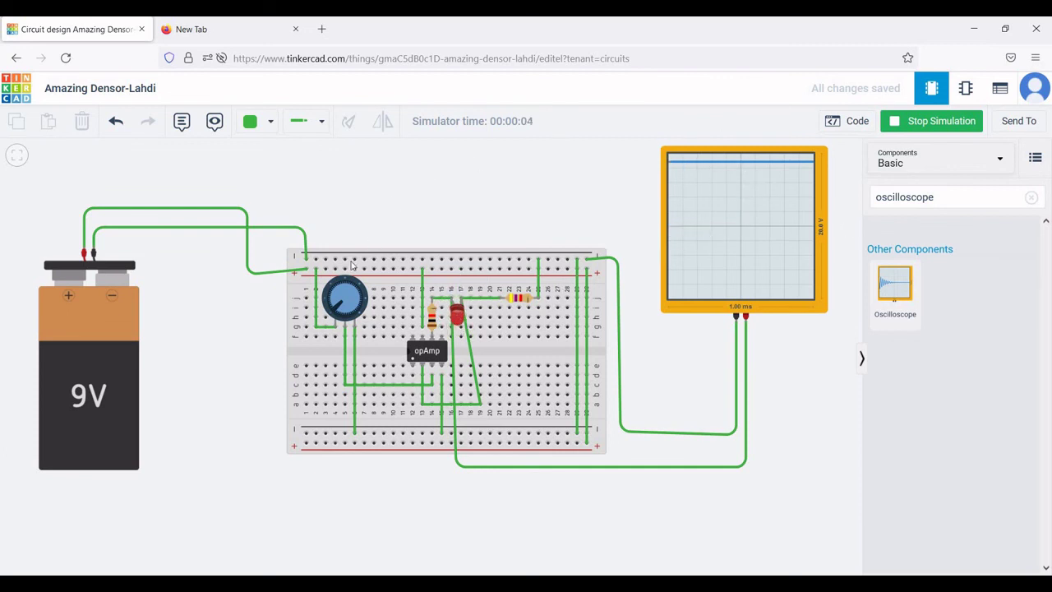
# Turn the potentiometer left and back right, watching the oscilloscope trace step down.
pyautogui.moveTo(335, 306)
pyautogui.mouseDown()
pyautogui.moveTo(345, 287)
pyautogui.moveTo(360, 302)
pyautogui.moveTo(340, 317)
pyautogui.mouseUp()
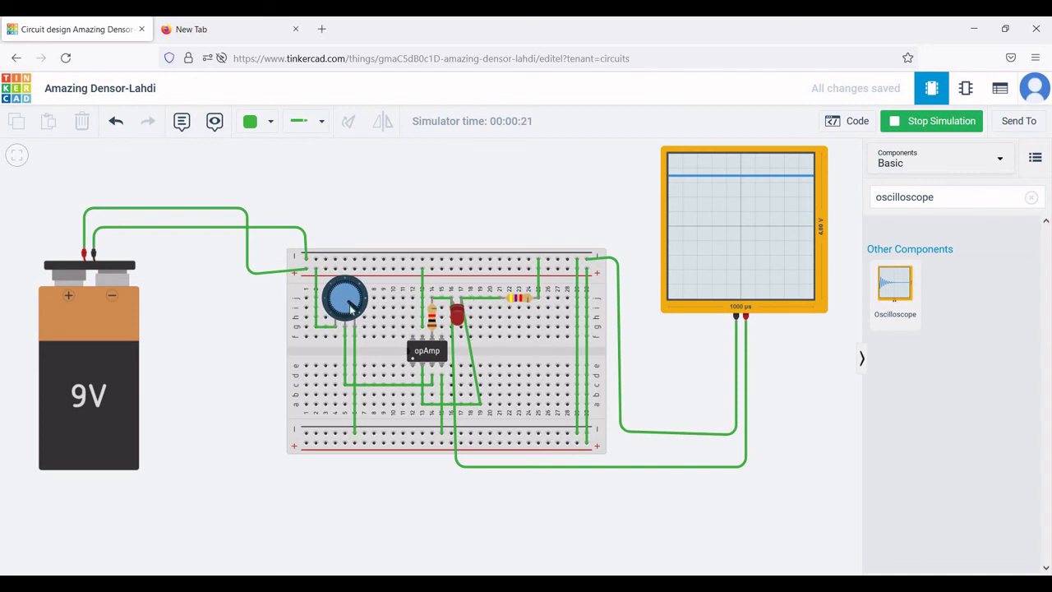
pyautogui.moveTo(344, 285); pyautogui.dragTo(336, 296)
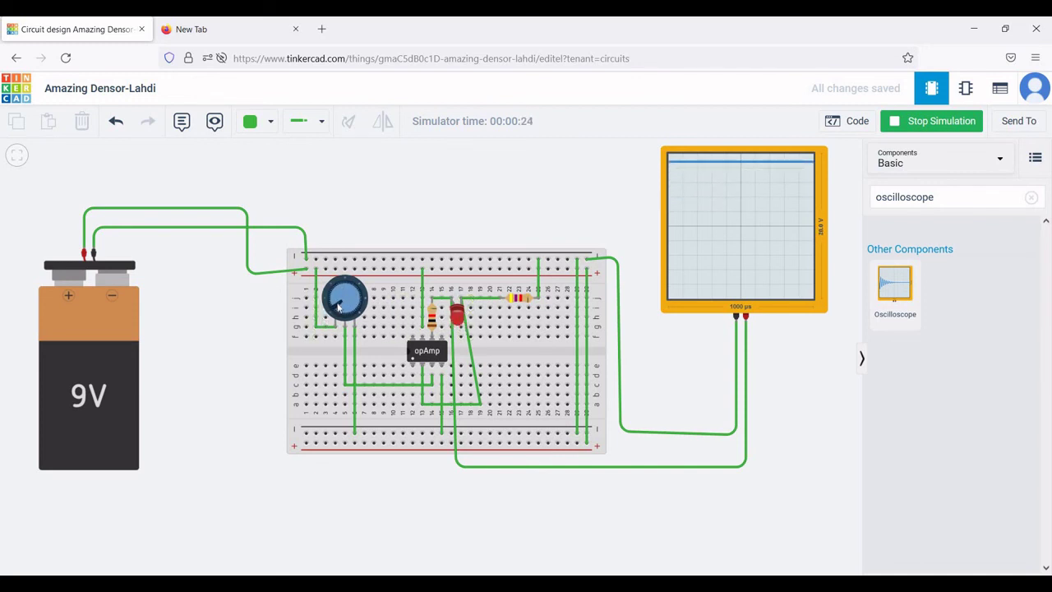
pyautogui.moveTo(336, 293); pyautogui.dragTo(367, 326)
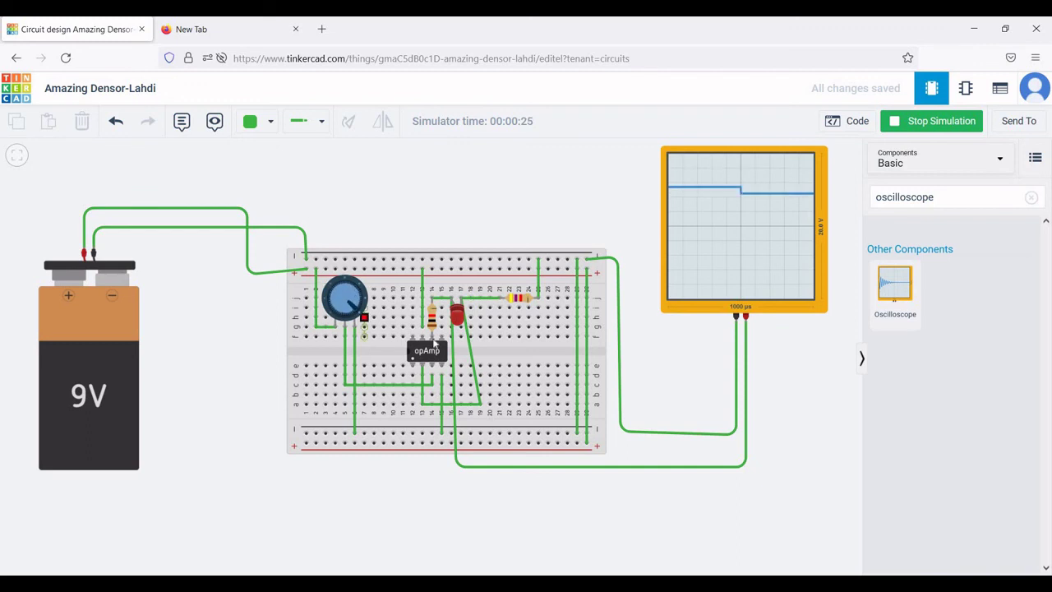